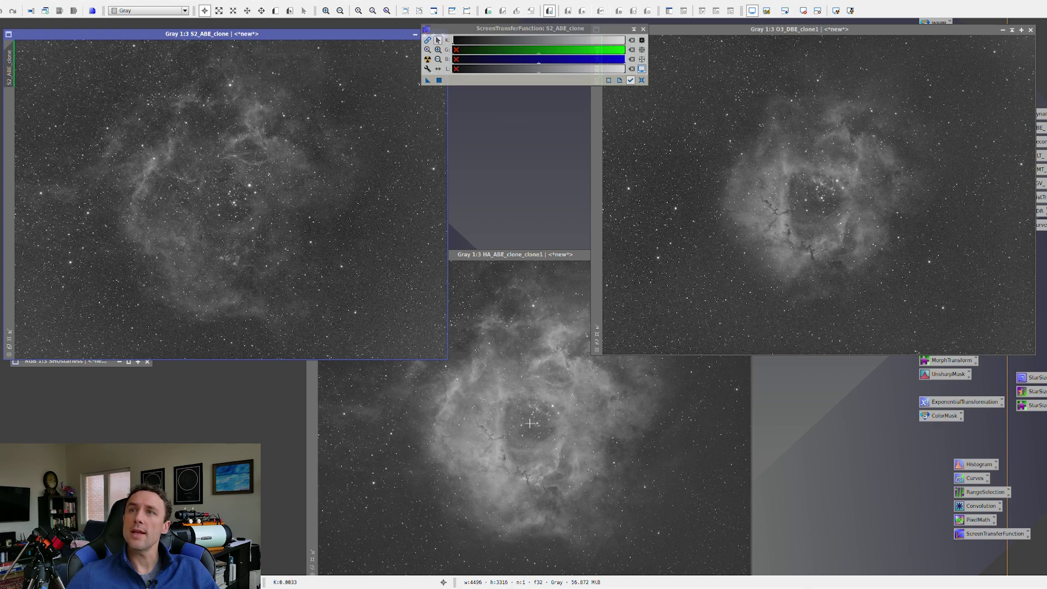
# - Iconize the S2_ABE_clone and O3_DBE_clone1 windows so only HA_ABE_clone_clone1 stays open
pyautogui.click(777, 29)
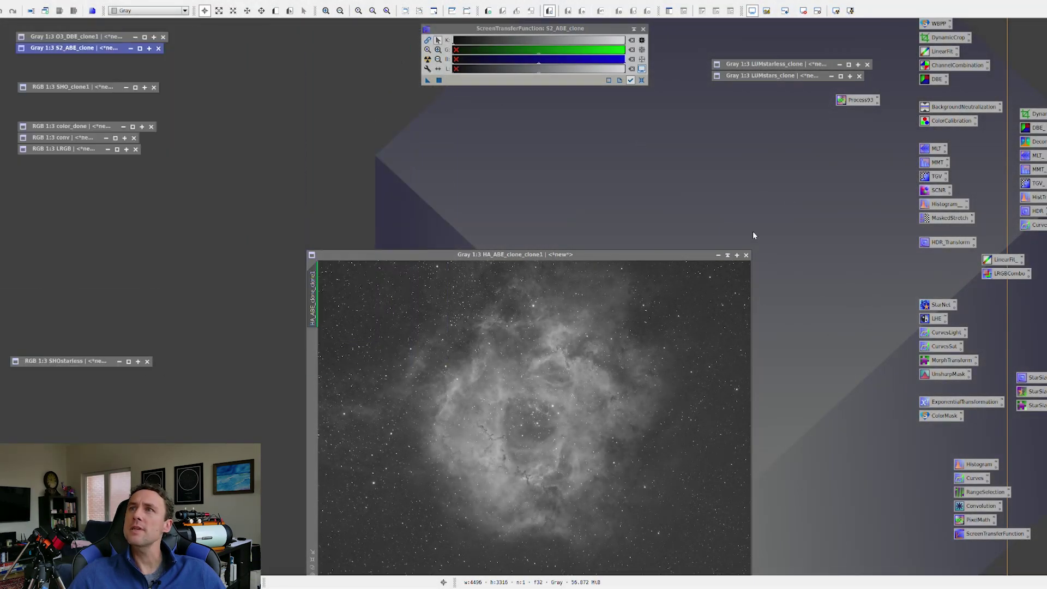
# - Iconize the Ha master, then reopen SHO_clone1 maximized and zoom in to inspect it
pyautogui.click(718, 254)
pyautogui.doubleClick(44, 89)
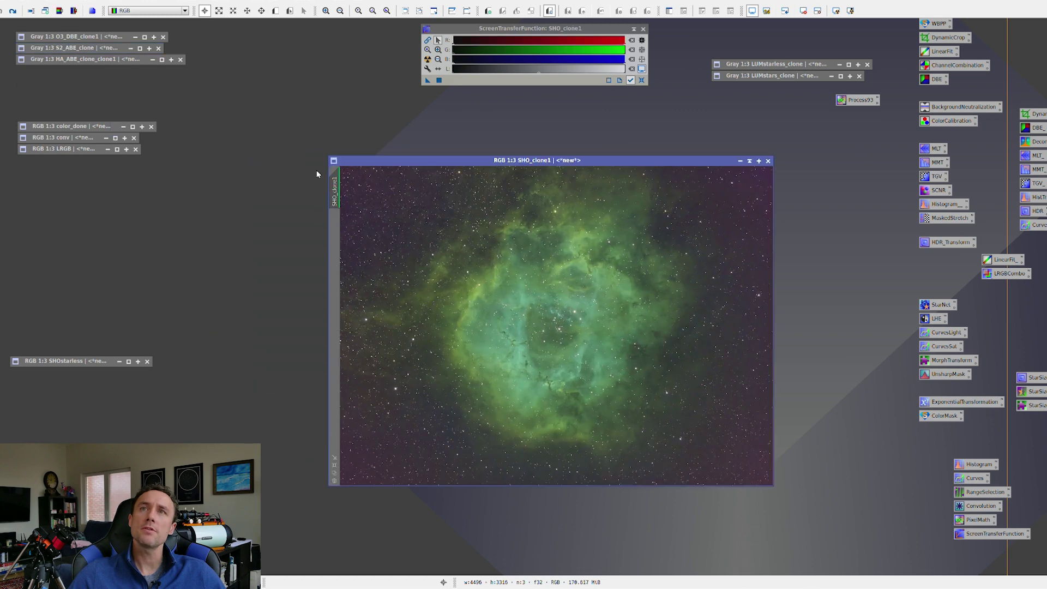
pyautogui.click(758, 160)
pyautogui.scroll(2, 626, 250)
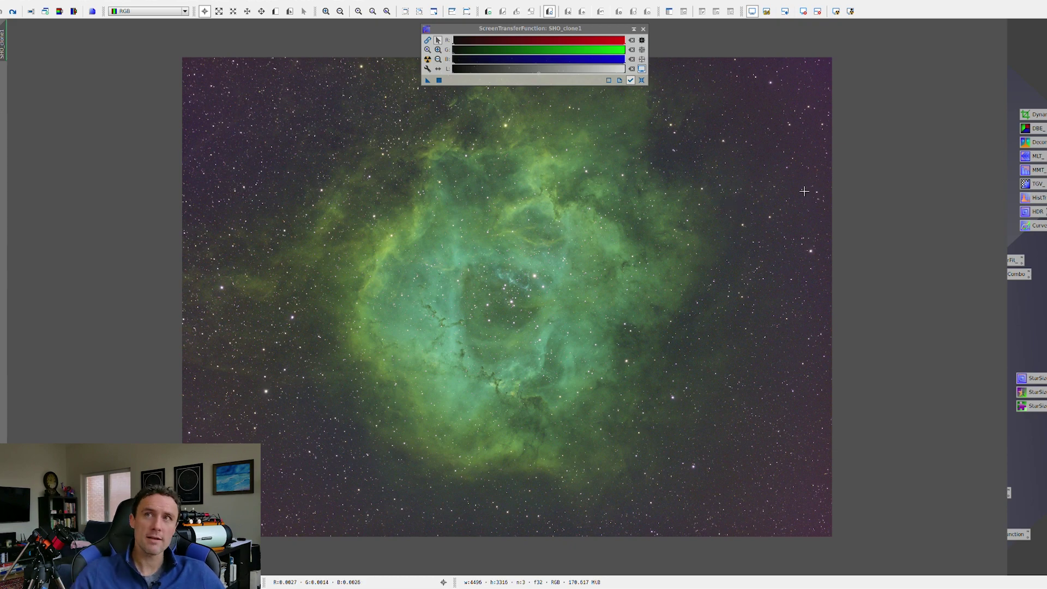
pyautogui.scroll(3, 507, 297)
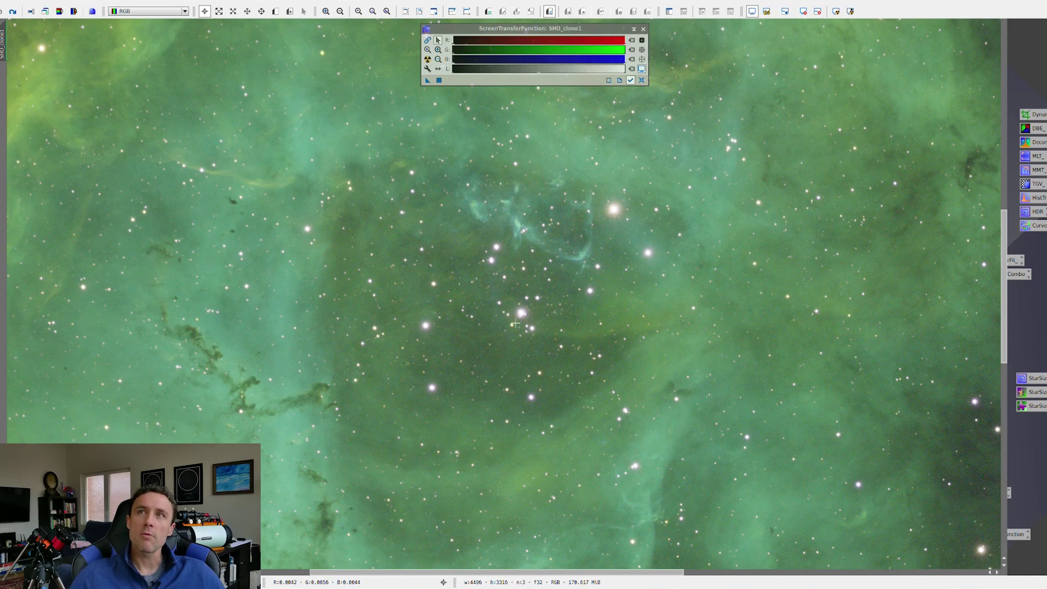
pyautogui.scroll(-3, 423, 322)
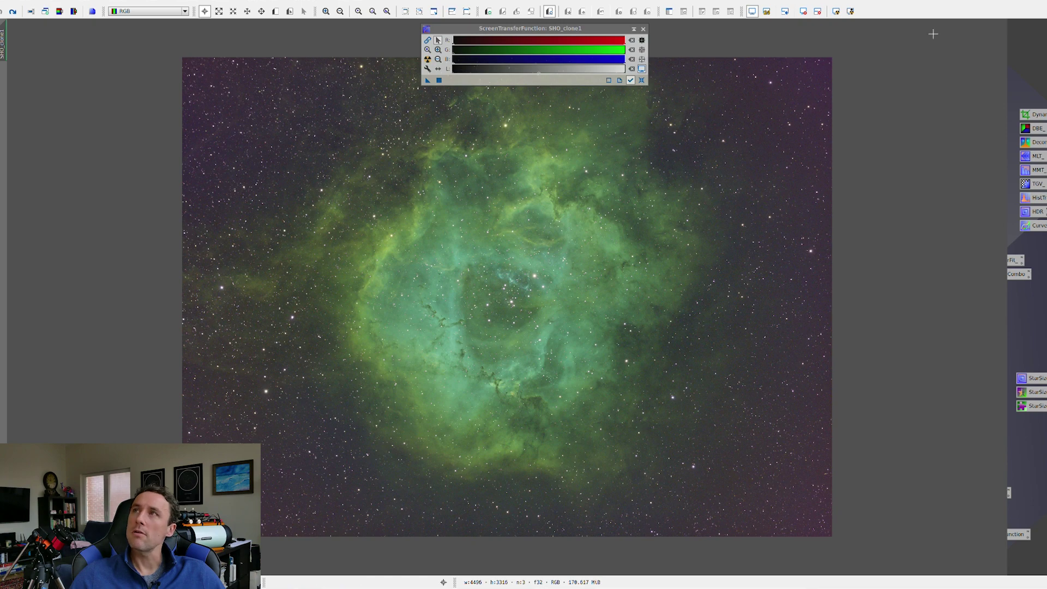
# - Restore SHO_clone1 to a floating window and iconize it
pyautogui.hotkey('ctrl', 'shift', 'm')
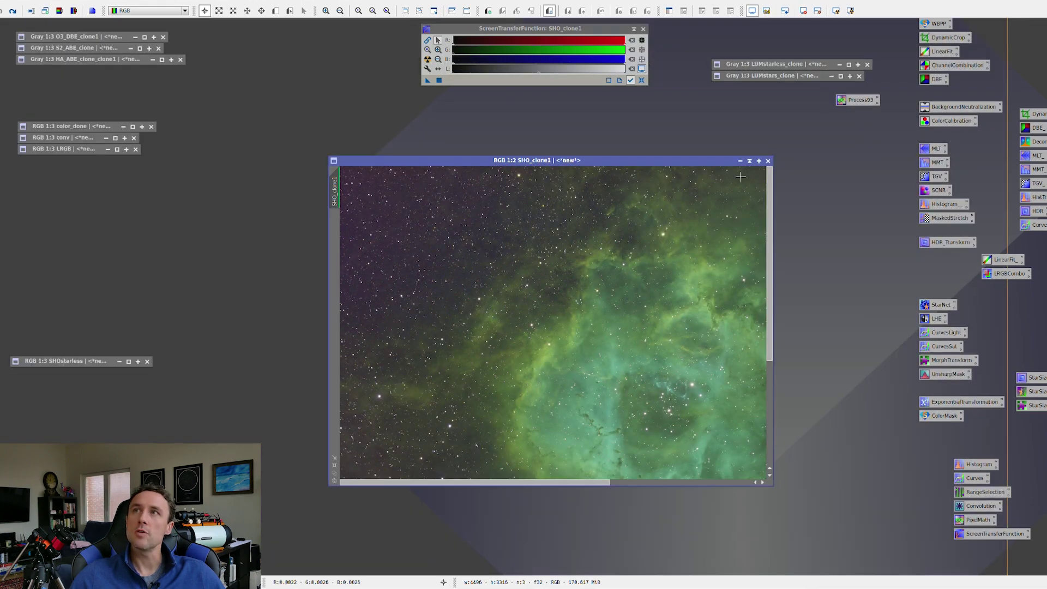
pyautogui.scroll(1, 621, 271)
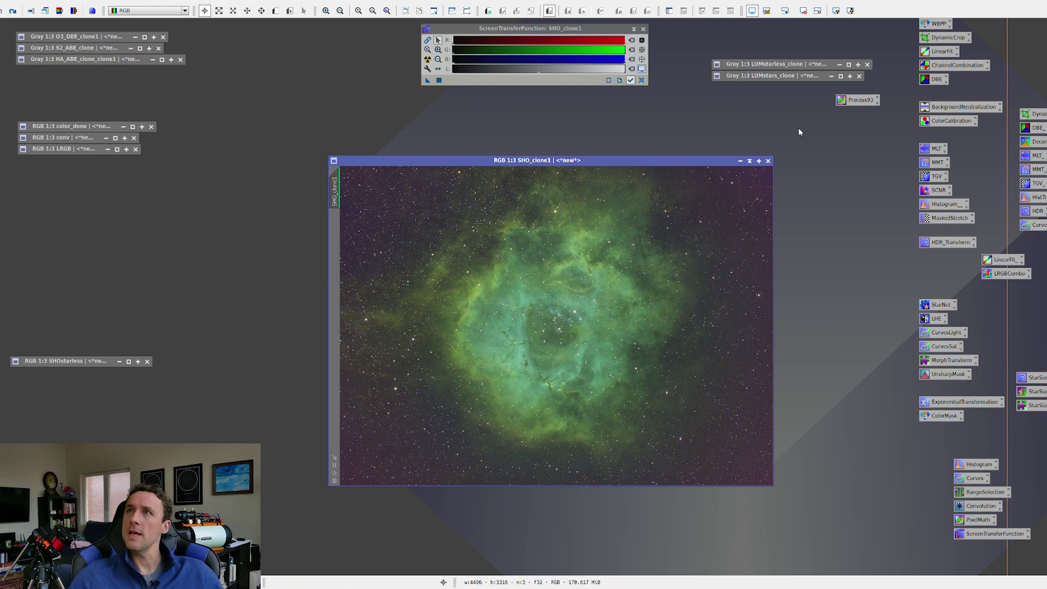
pyautogui.click(740, 160)
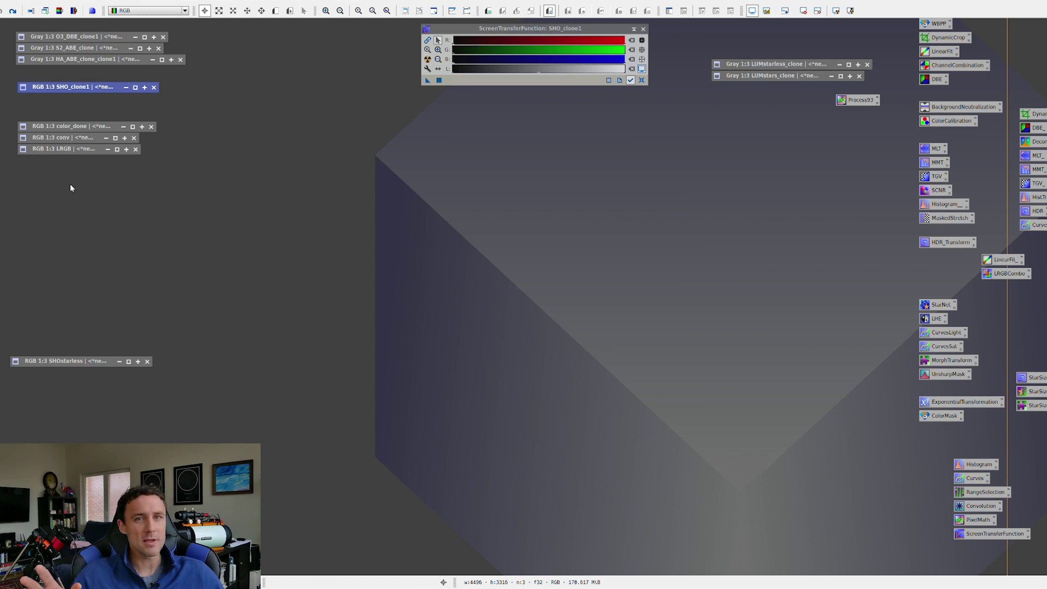
# - Open color_done, centre it in the workspace and maximize it at 1:1 zoom
pyautogui.moveTo(2, 164)
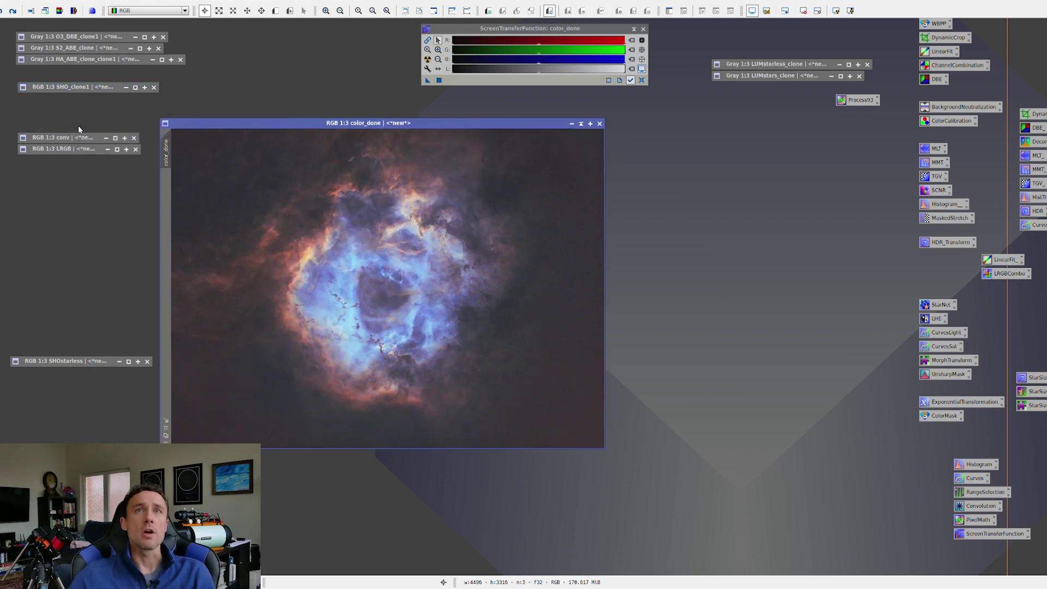
pyautogui.moveTo(300, 125); pyautogui.dragTo(482, 141)
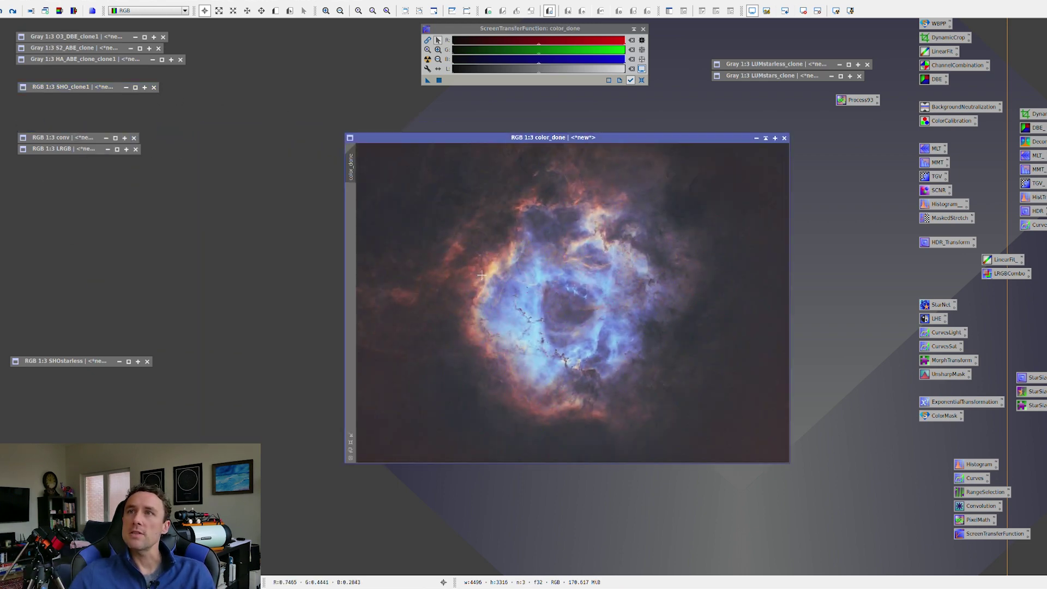
pyautogui.hotkey('ctrl', '1')
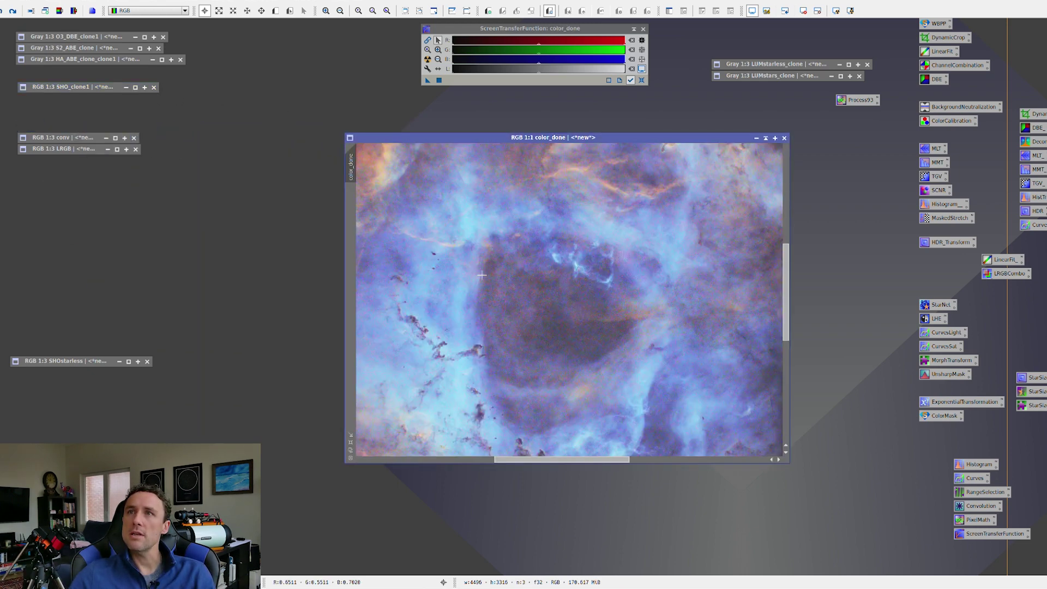
pyautogui.click(775, 139)
# - Zoom and pan across the dark globules to examine their grainy colour noise
pyautogui.scroll(-2, 268, 282)
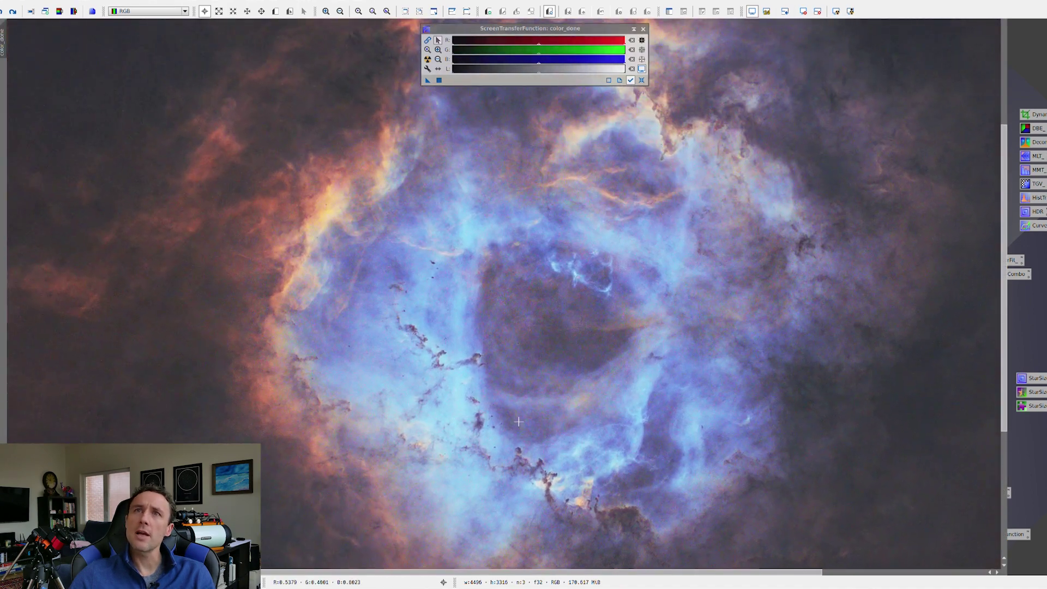
pyautogui.scroll(-3, 518, 421)
pyautogui.scroll(1, 518, 421)
pyautogui.scroll(1, 518, 421)
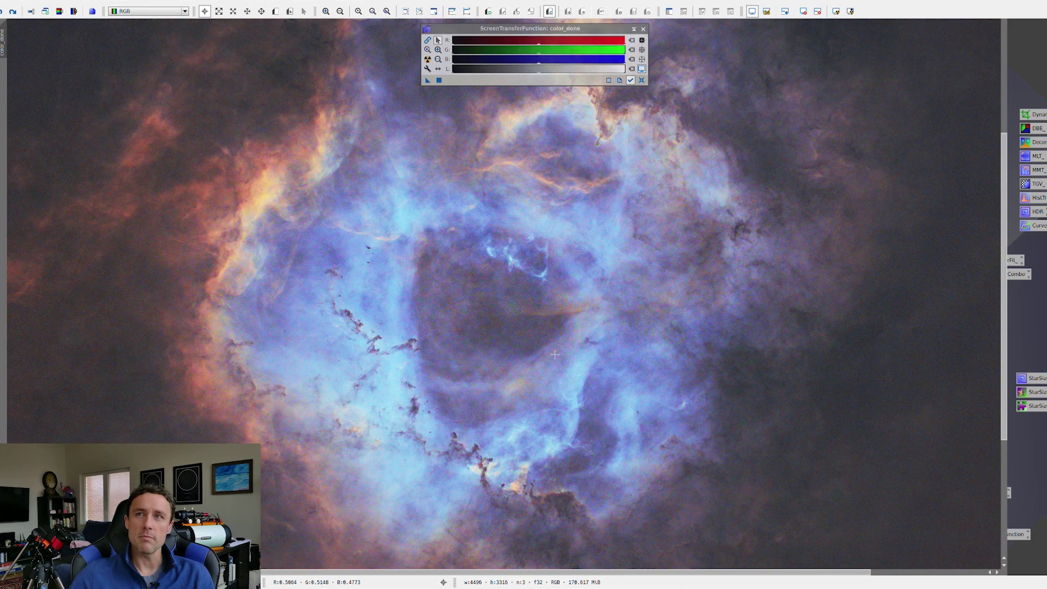
pyautogui.scroll(1, 411, 429)
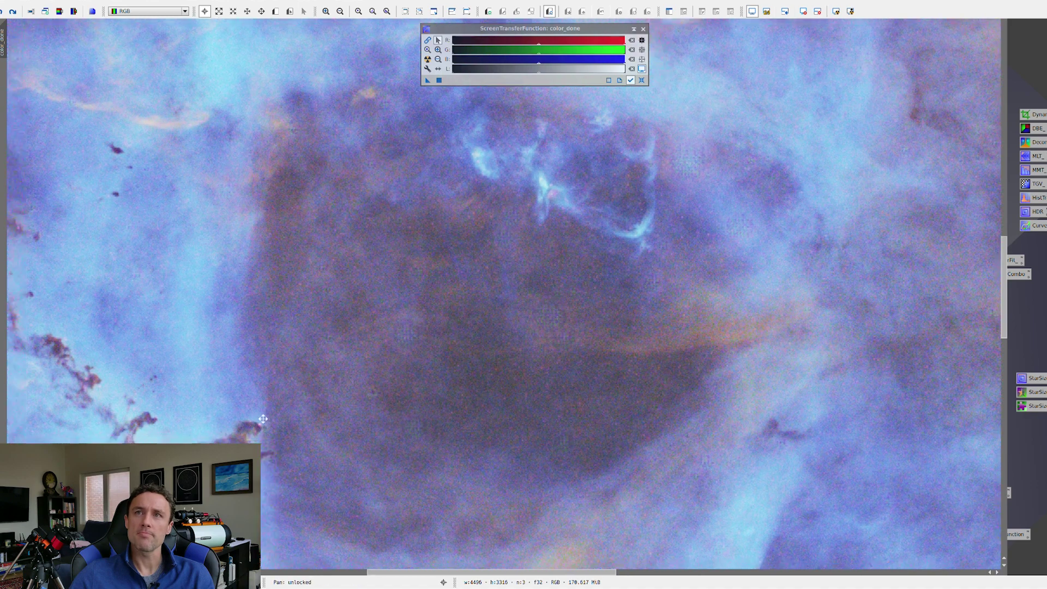
pyautogui.scroll(2, 606, 297)
pyautogui.scroll(1, 646, 287)
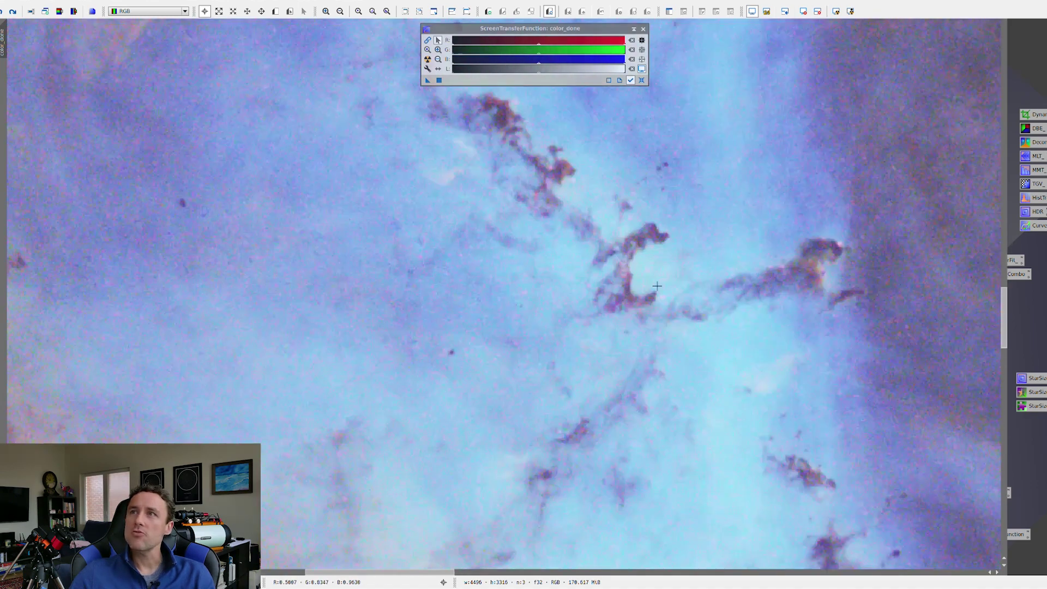
pyautogui.moveTo(754, 271); pyautogui.dragTo(607, 377)
pyautogui.scroll(1, 608, 376)
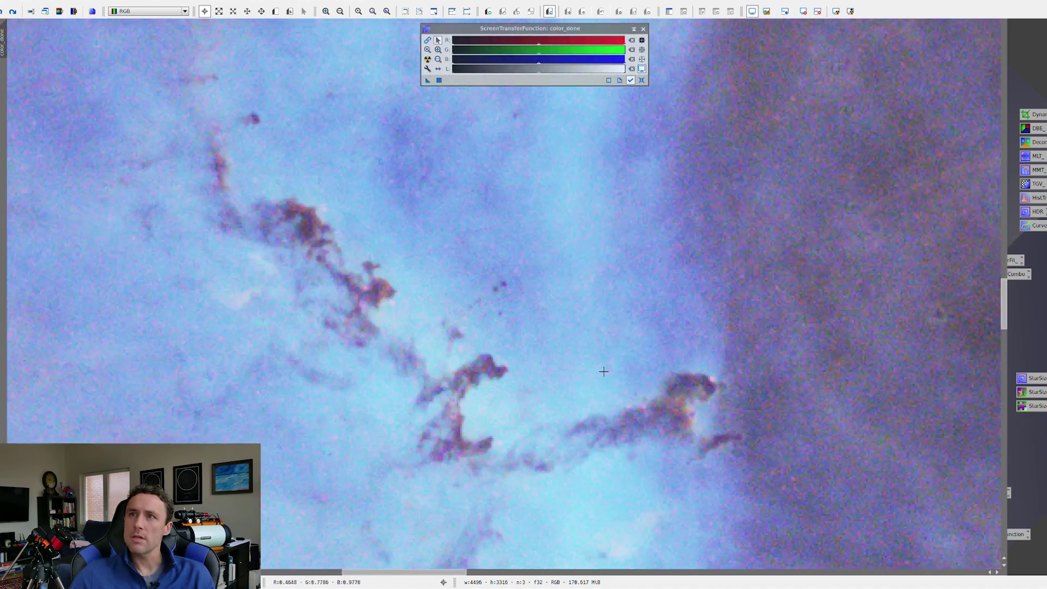
pyautogui.moveTo(554, 402); pyautogui.dragTo(610, 393)
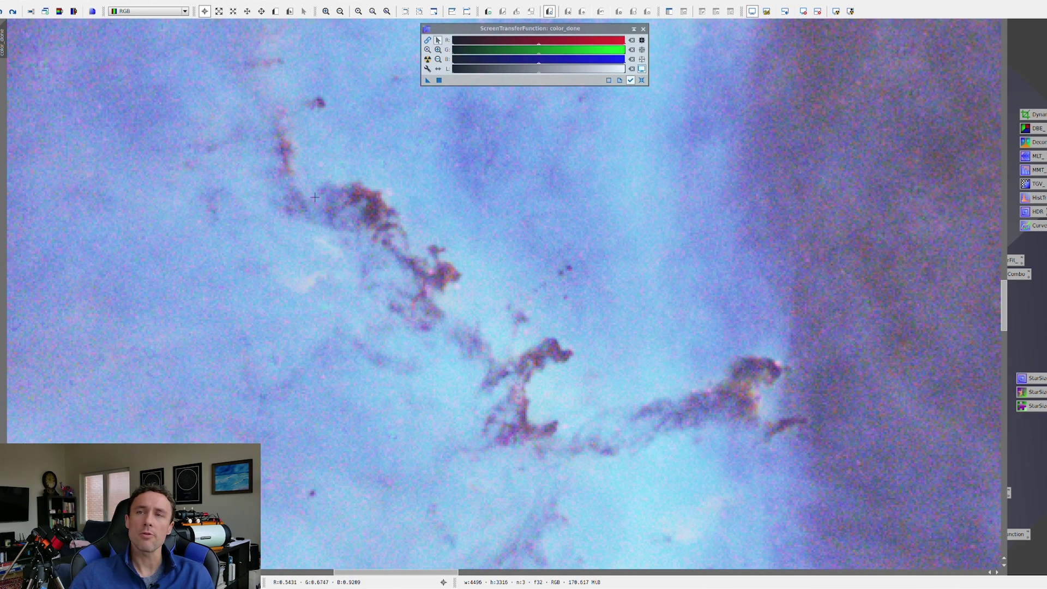
pyautogui.scroll(-5, 655, 420)
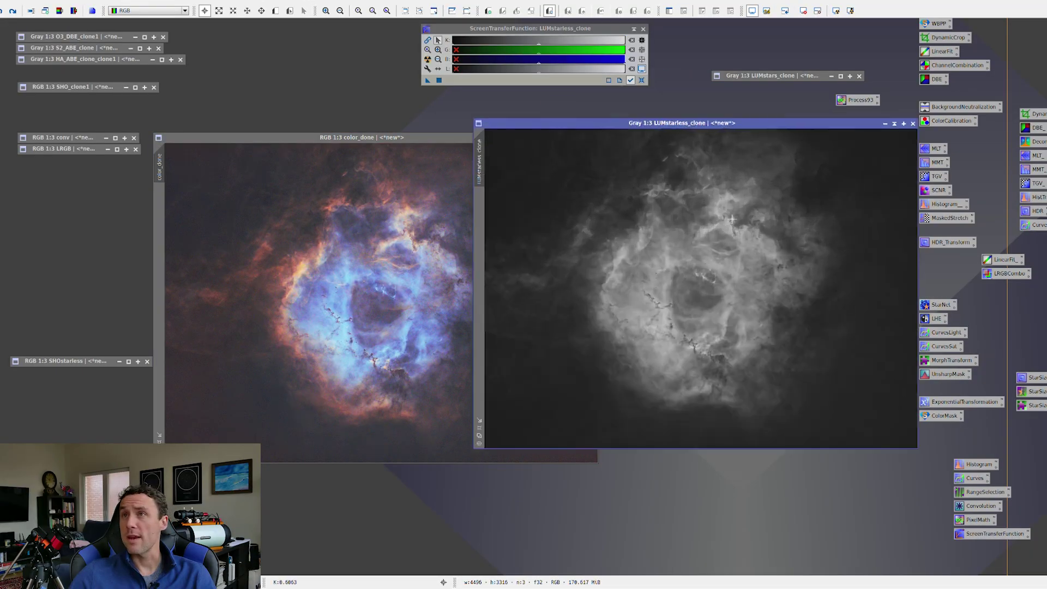
pyautogui.moveTo(722, 125); pyautogui.dragTo(732, 142)
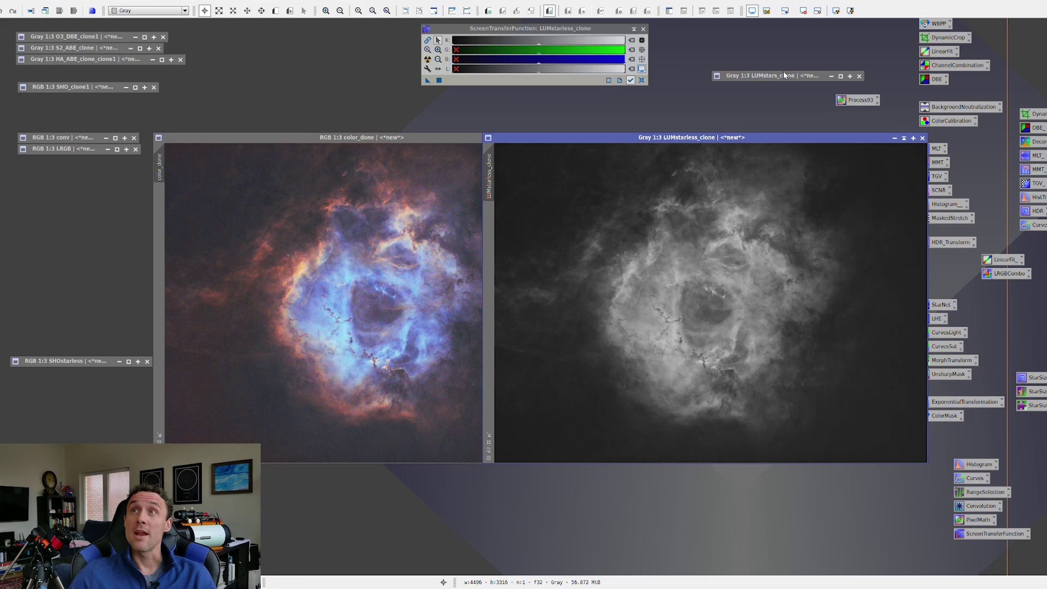
pyautogui.doubleClick(783, 74)
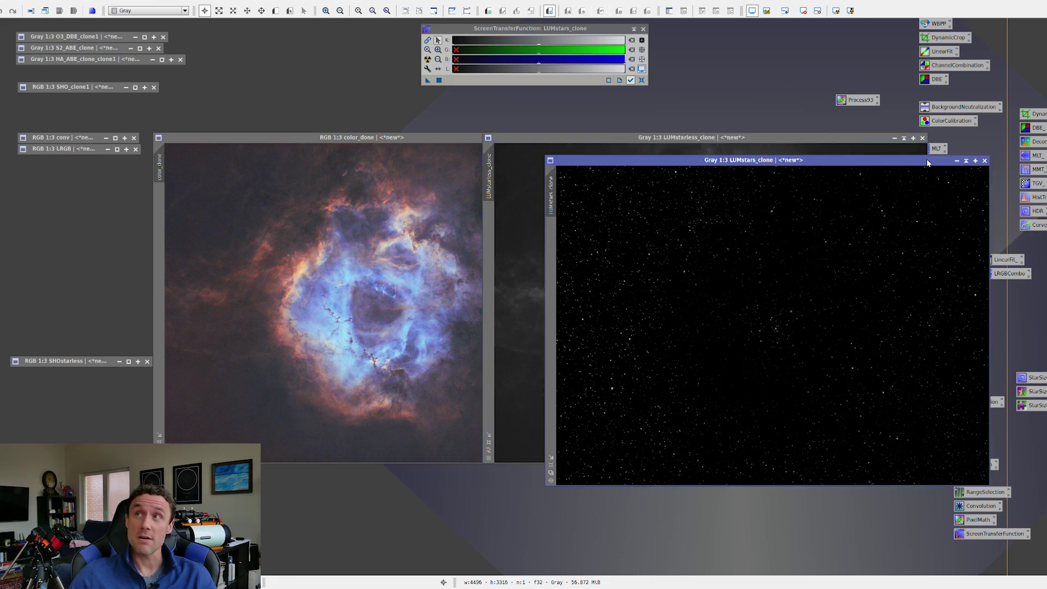
pyautogui.click(965, 162)
pyautogui.moveTo(754, 78); pyautogui.dragTo(760, 60)
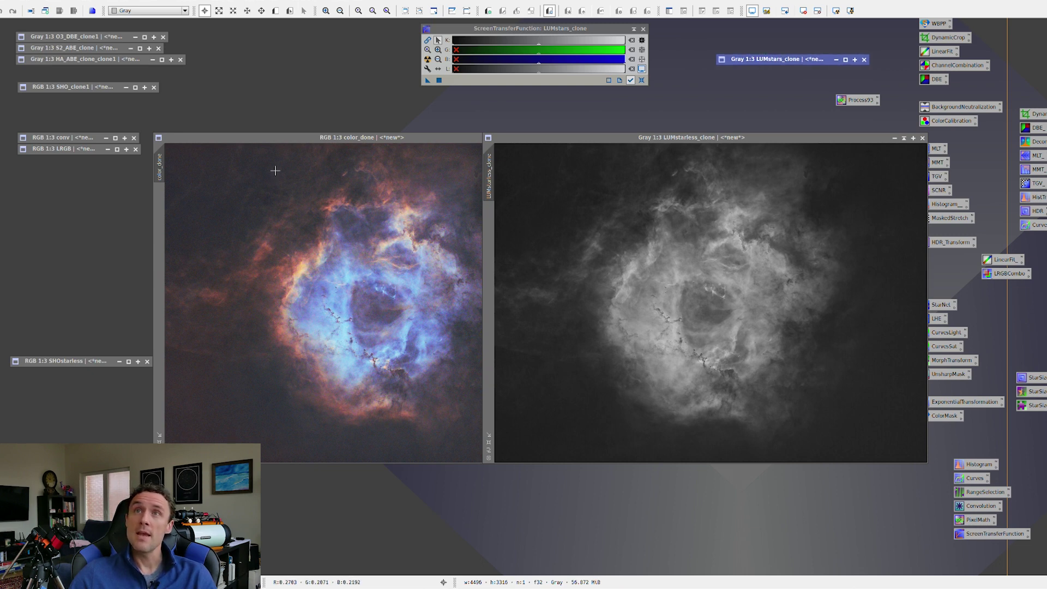
pyautogui.moveTo(320, 140); pyautogui.dragTo(283, 140)
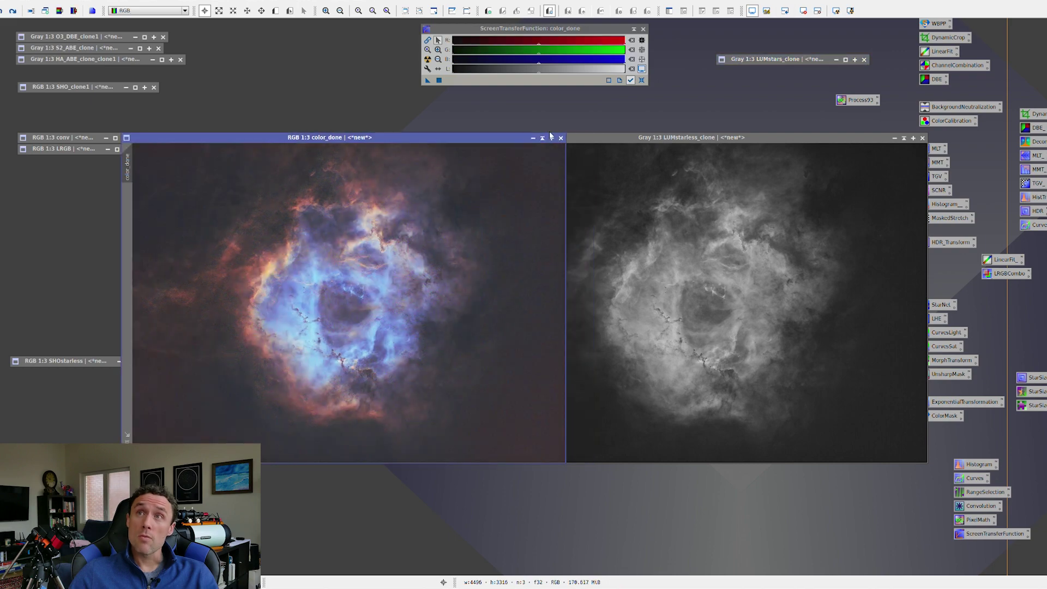
pyautogui.click(642, 137)
pyautogui.click(320, 275)
pyautogui.scroll(2, 320, 274)
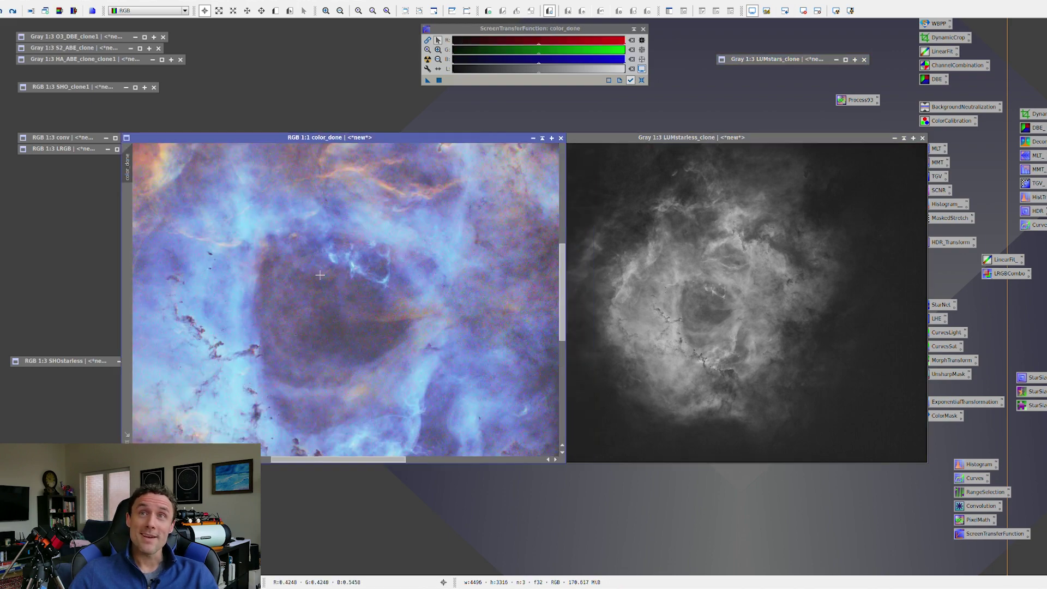
pyautogui.scroll(2, 320, 275)
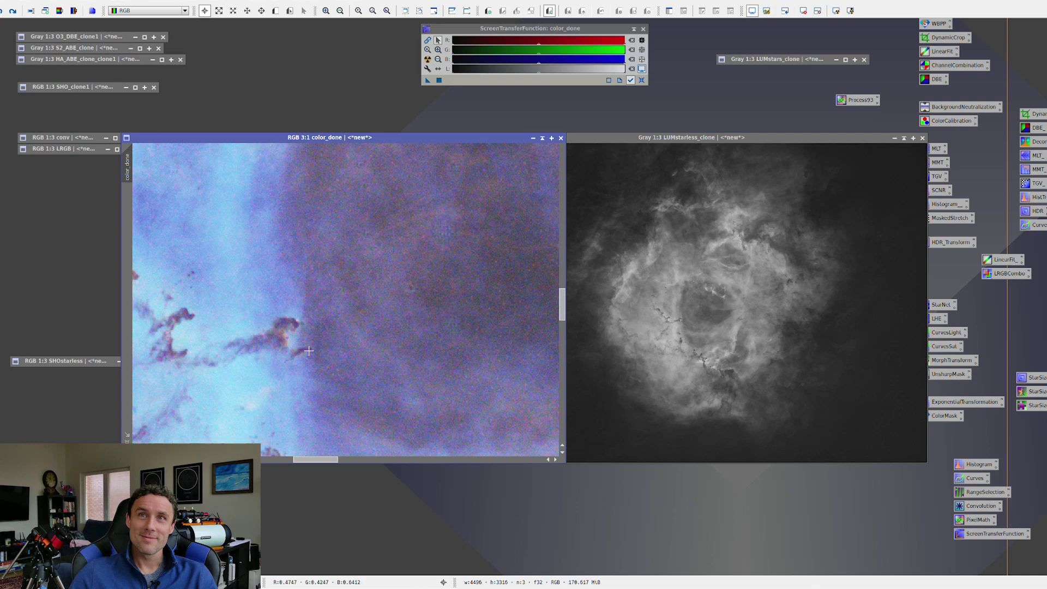
pyautogui.scroll(-4, 309, 350)
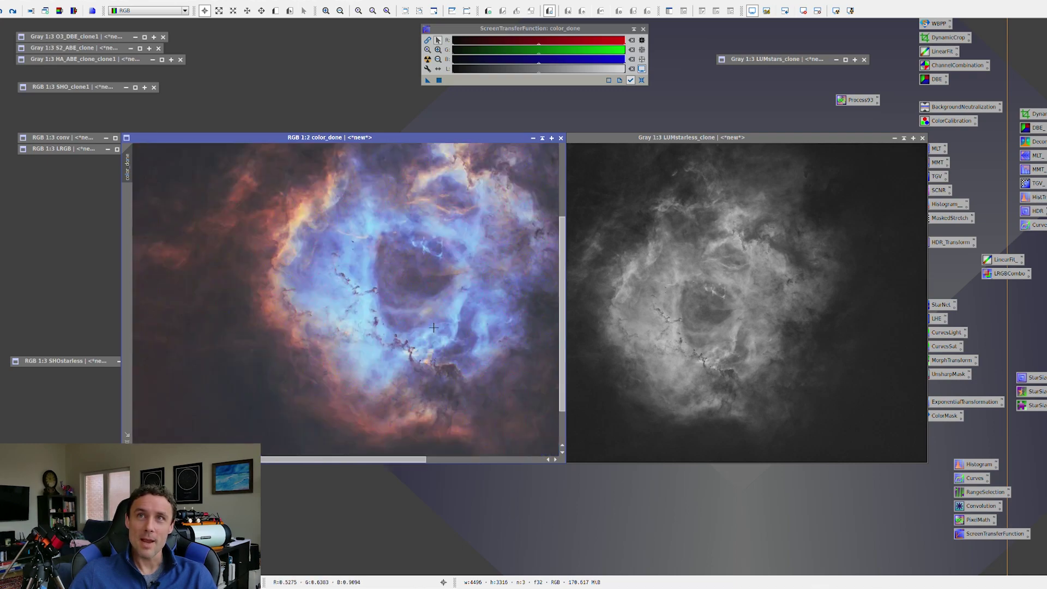
pyautogui.scroll(-1, 412, 311)
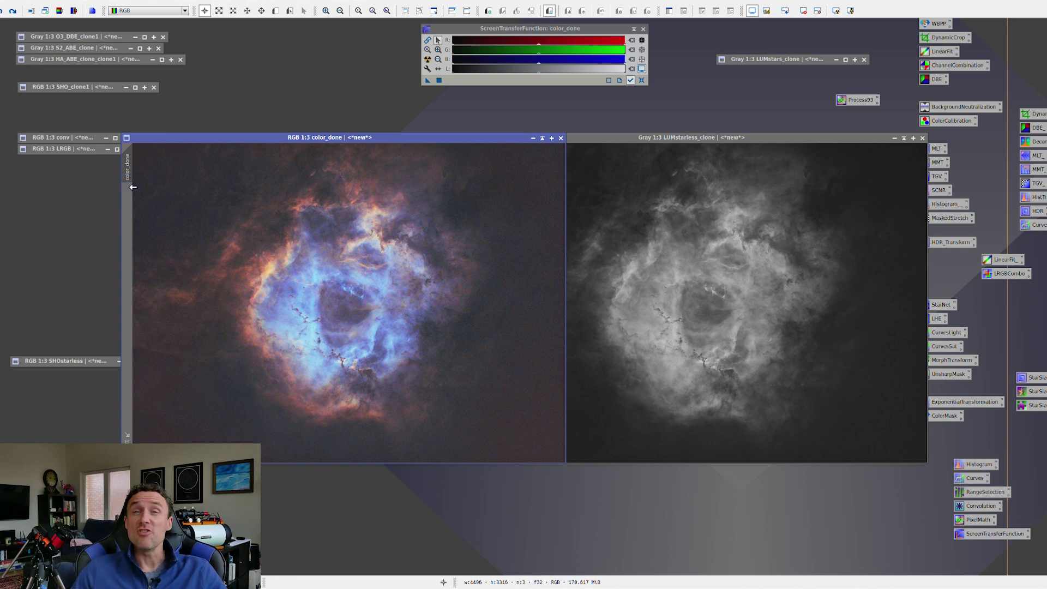
# - Duplicate color_done and set up LRGBCombination with the R, G and B channels unchecked
pyautogui.moveTo(133, 187); pyautogui.dragTo(221, 211)
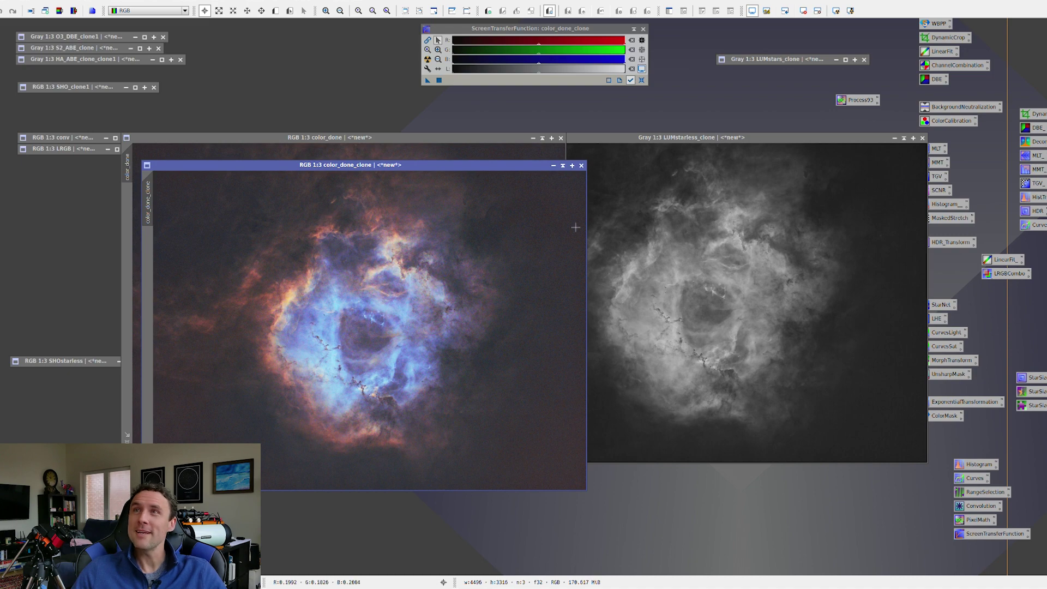
pyautogui.doubleClick(1006, 273)
pyautogui.moveTo(957, 158); pyautogui.dragTo(969, 245)
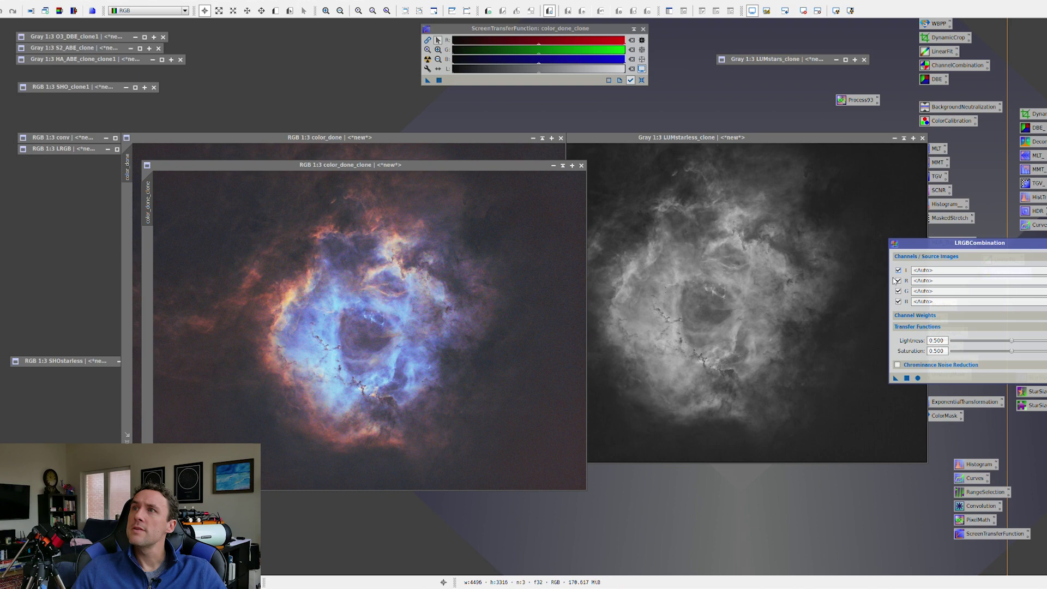
pyautogui.click(898, 280)
pyautogui.click(898, 291)
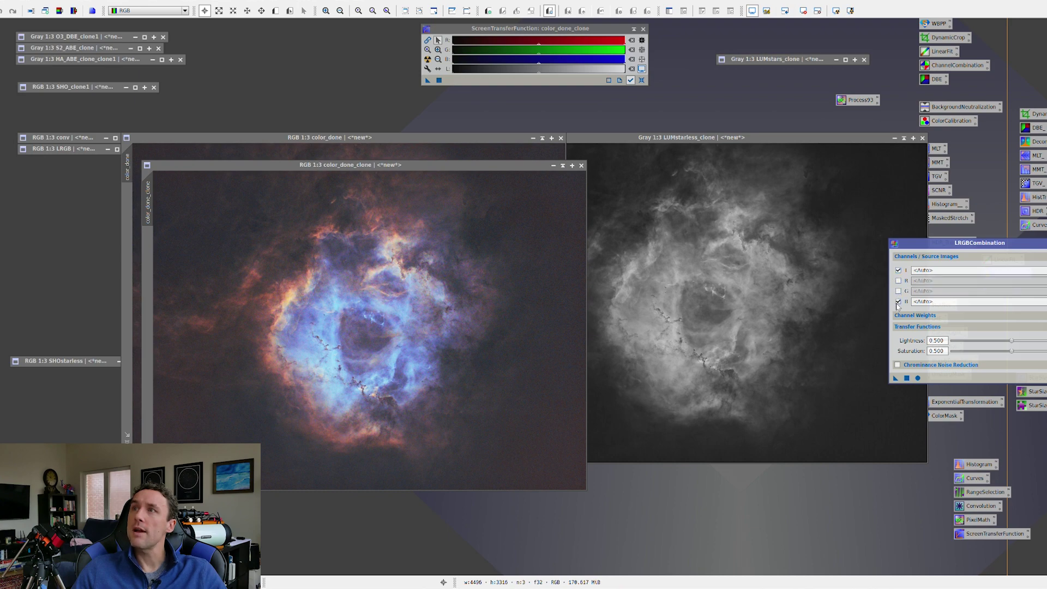
pyautogui.click(898, 302)
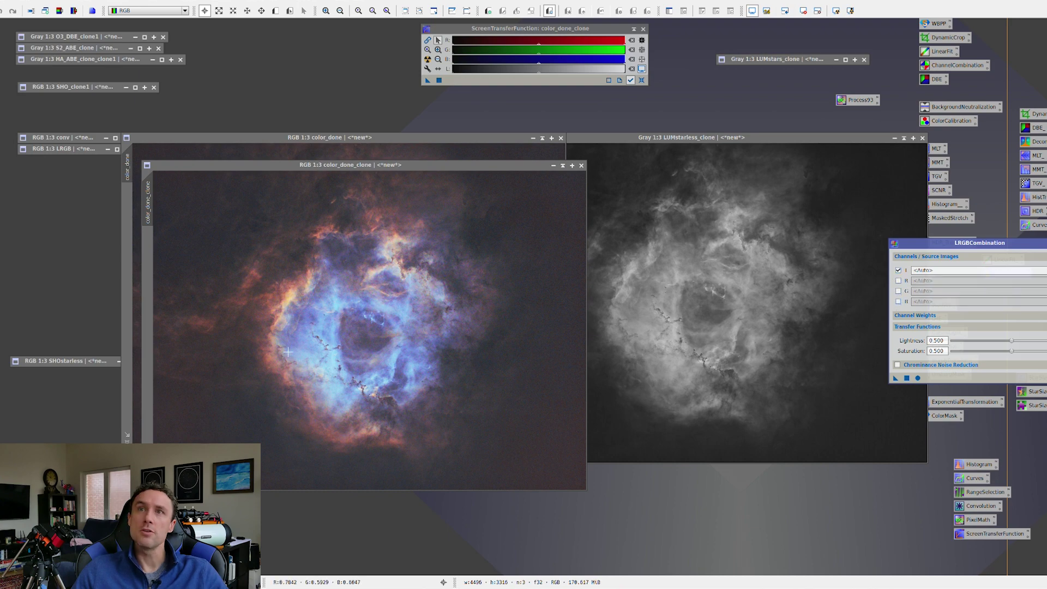
# - Set LUMstarless_clone as the L source and apply the combination to color_done_clone
pyautogui.click(609, 134)
pyautogui.moveTo(495, 173); pyautogui.dragTo(937, 270)
pyautogui.moveTo(897, 377); pyautogui.dragTo(461, 350)
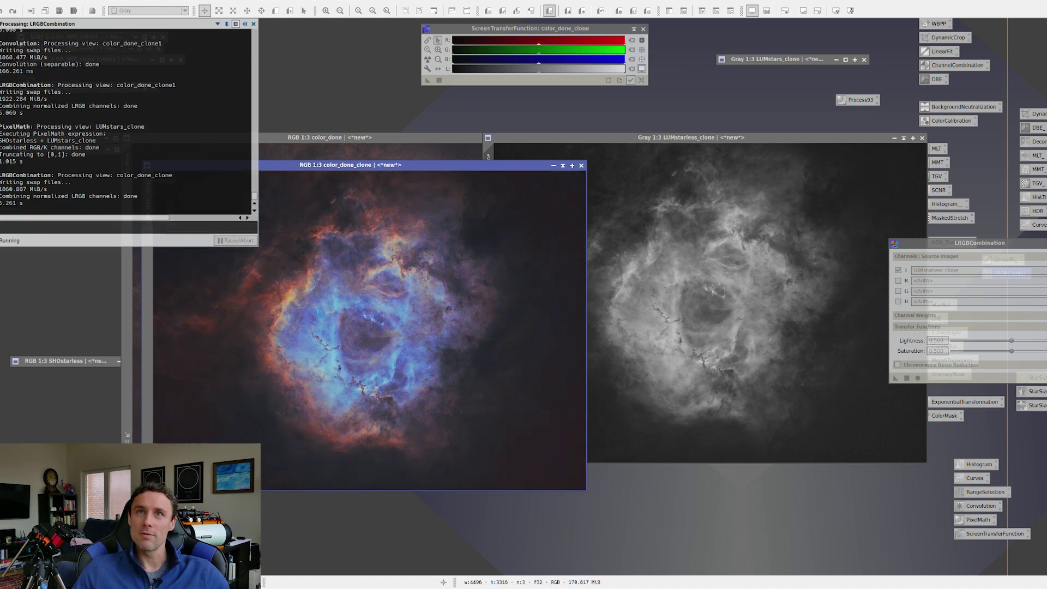
# - Zoom in and pan across color_done_clone to inspect the nebula detail
pyautogui.scroll(4, 214, 404)
pyautogui.scroll(1, 215, 404)
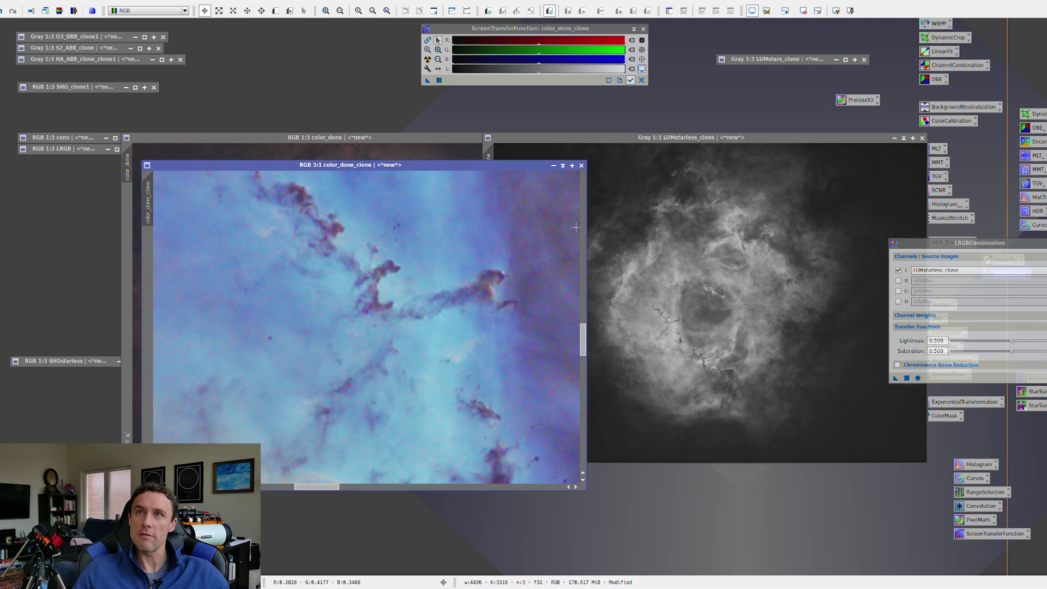
pyautogui.moveTo(415, 294); pyautogui.dragTo(461, 362)
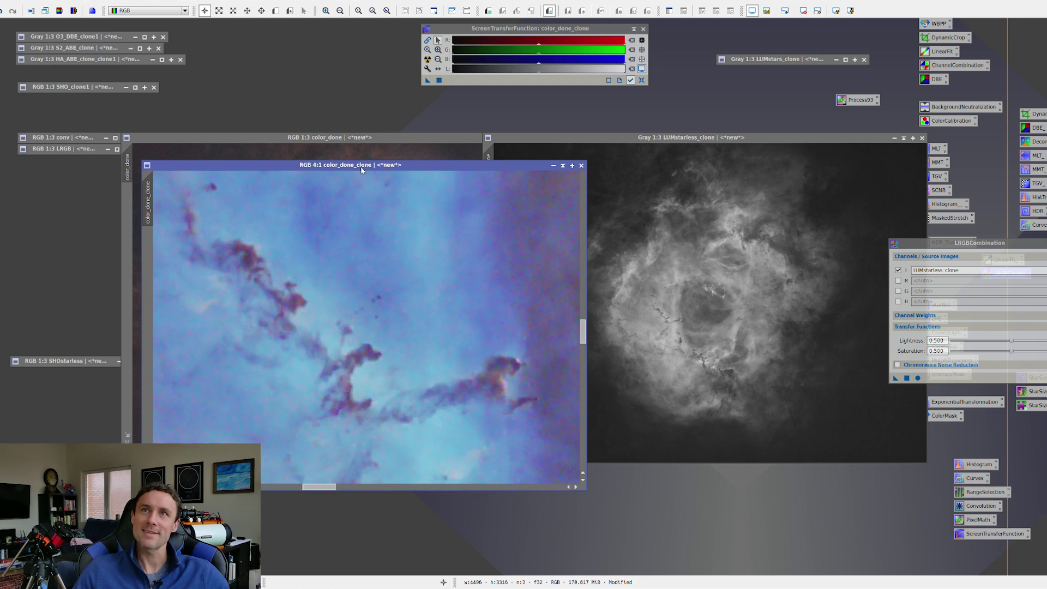
# - Move color_done_clone aside and place color_done_clone1 beside LUMstarless_clone
pyautogui.moveTo(361, 165); pyautogui.dragTo(759, 173)
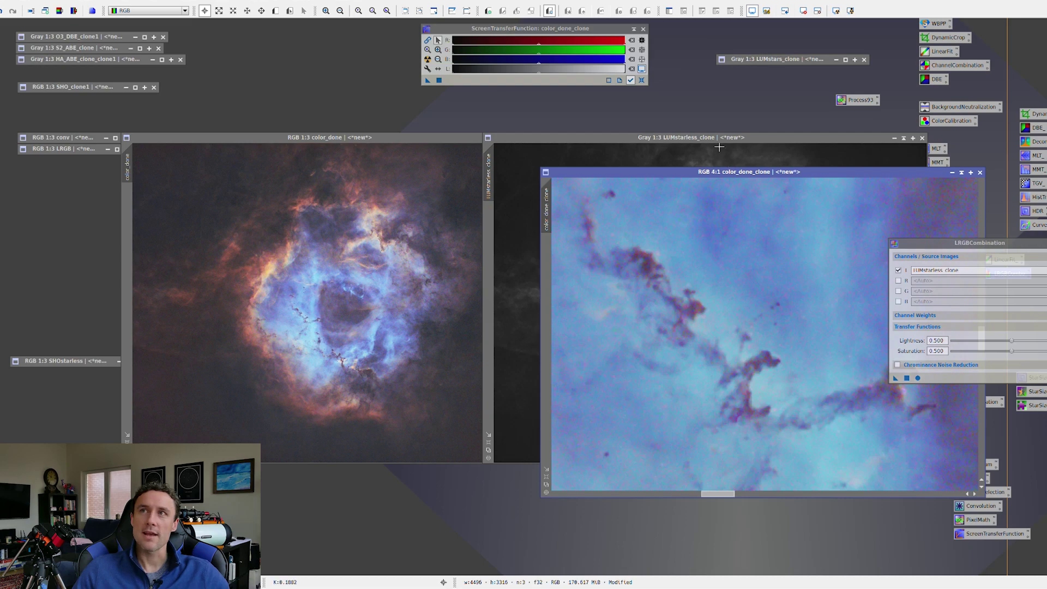
pyautogui.click(720, 148)
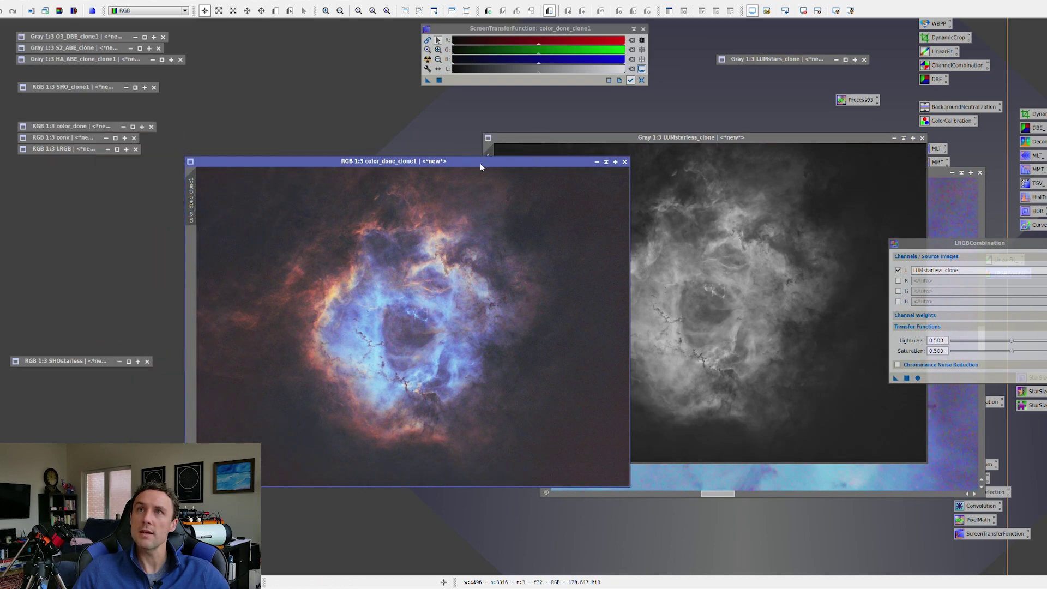
pyautogui.moveTo(480, 164); pyautogui.dragTo(388, 141)
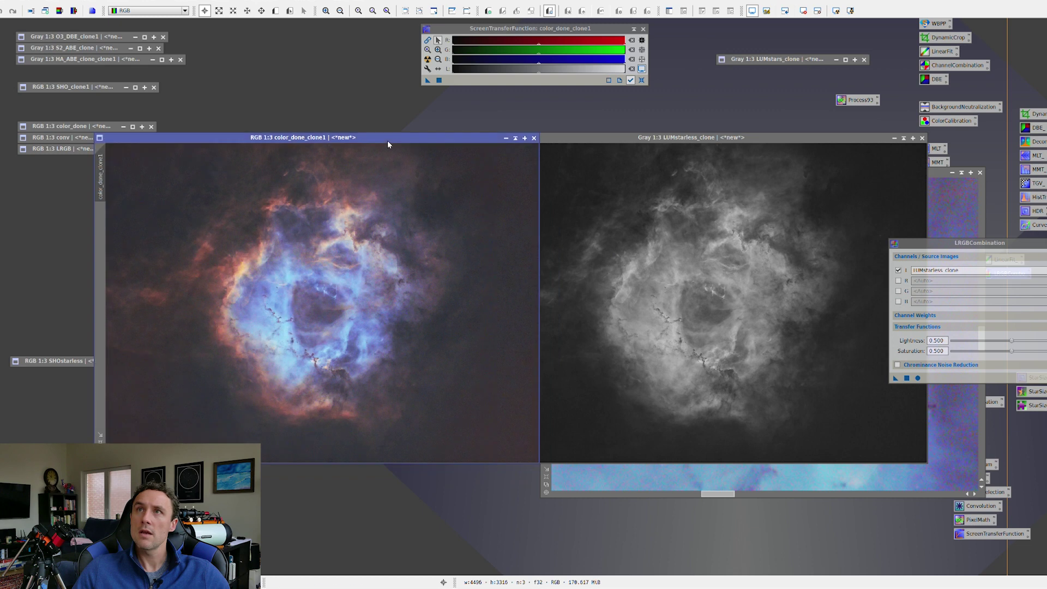
# - Blur color_done_clone1 with Convolution at StdDev 6.70, Shape 2.00, aspect ratio 1.00, and zoom in to check
pyautogui.doubleClick(973, 508)
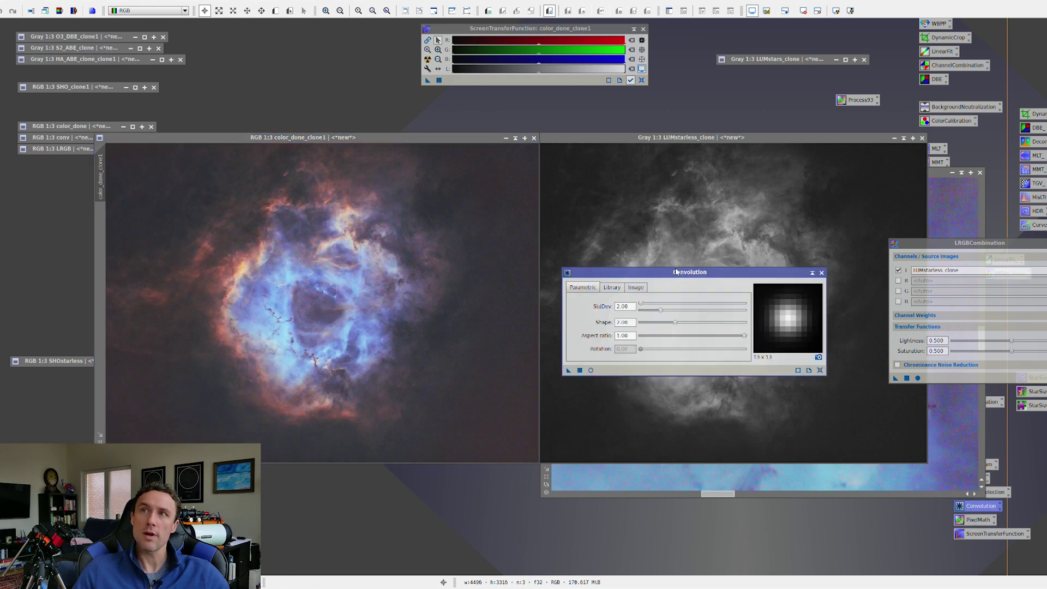
pyautogui.moveTo(661, 311); pyautogui.dragTo(704, 316)
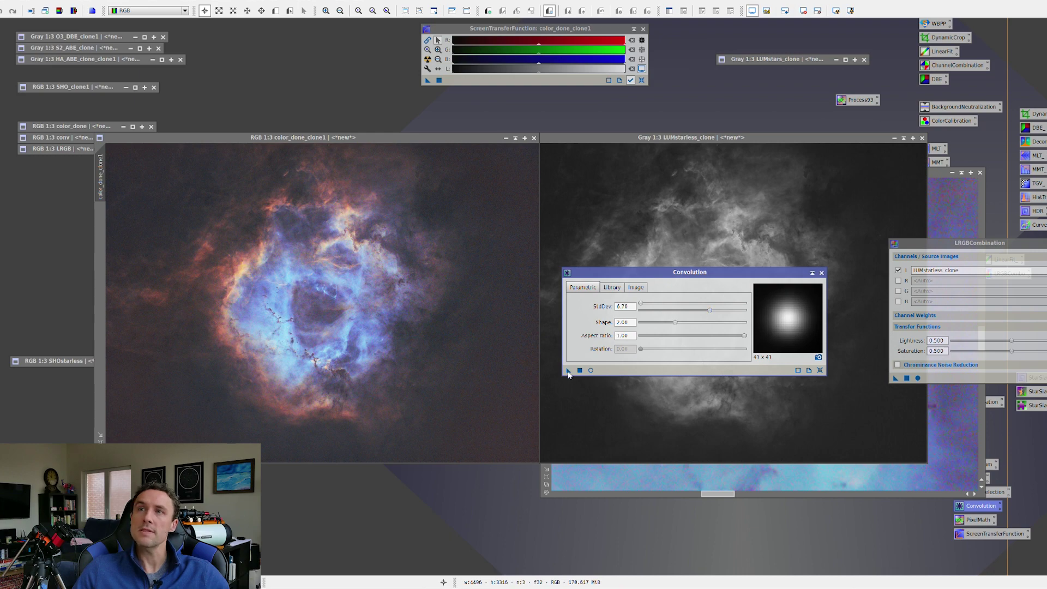
pyautogui.moveTo(569, 371); pyautogui.dragTo(328, 326)
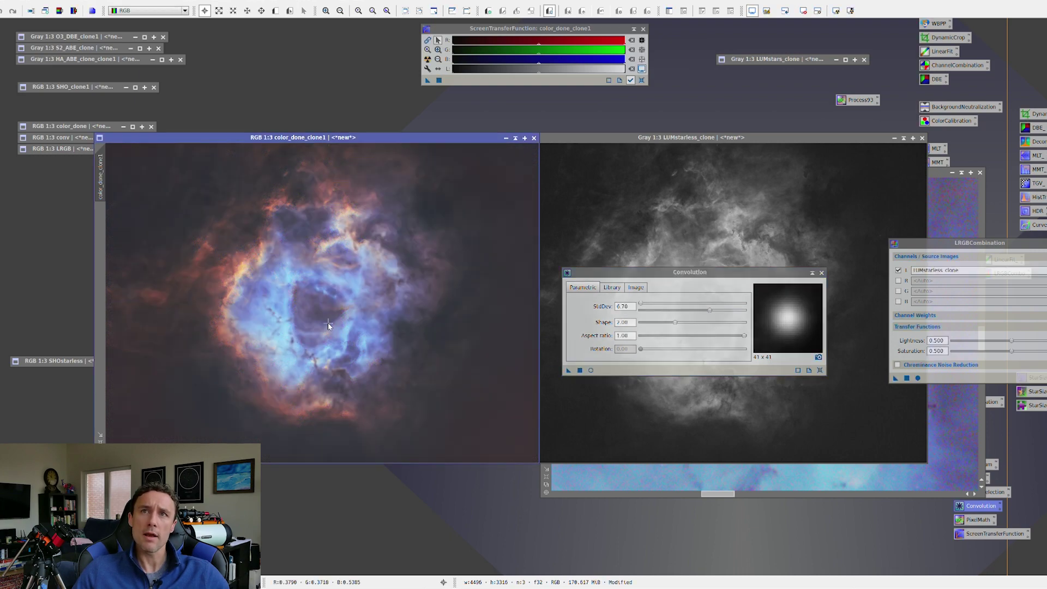
pyautogui.scroll(4, 308, 312)
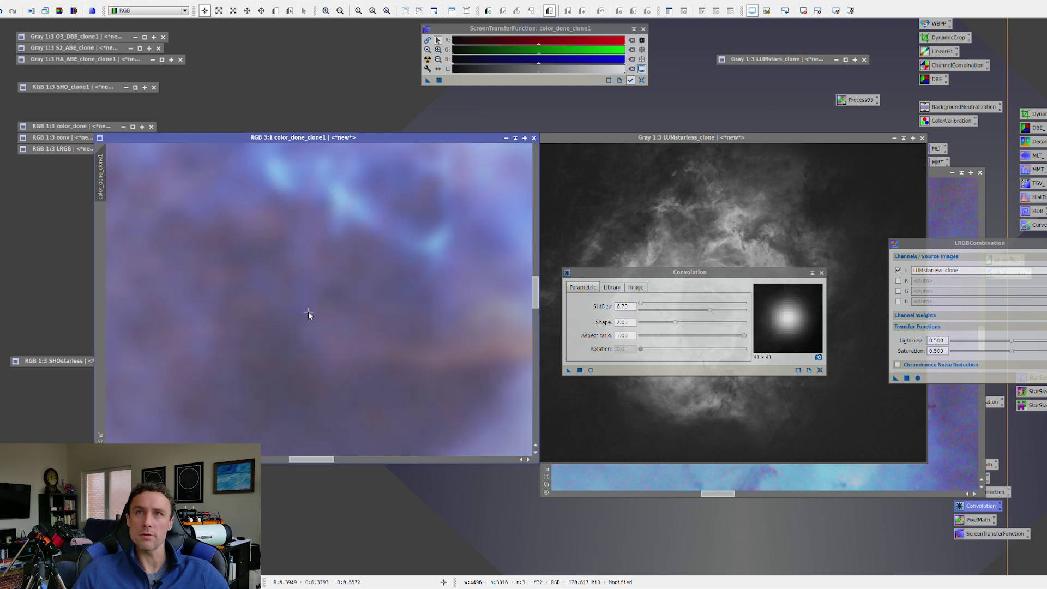
pyautogui.moveTo(135, 384); pyautogui.dragTo(381, 367)
pyautogui.scroll(-3, 383, 373)
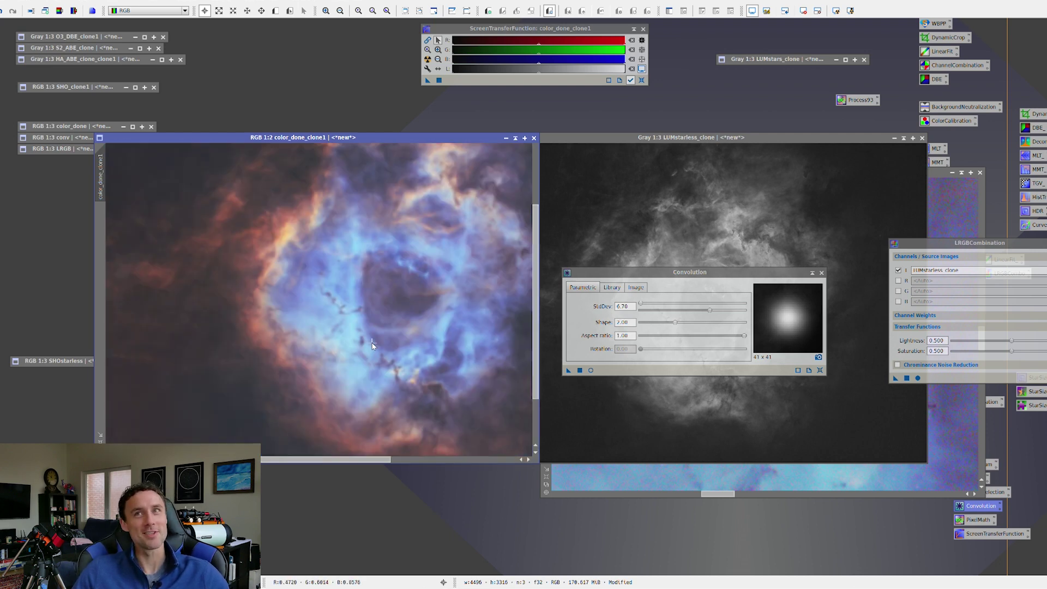
pyautogui.scroll(-2, 357, 326)
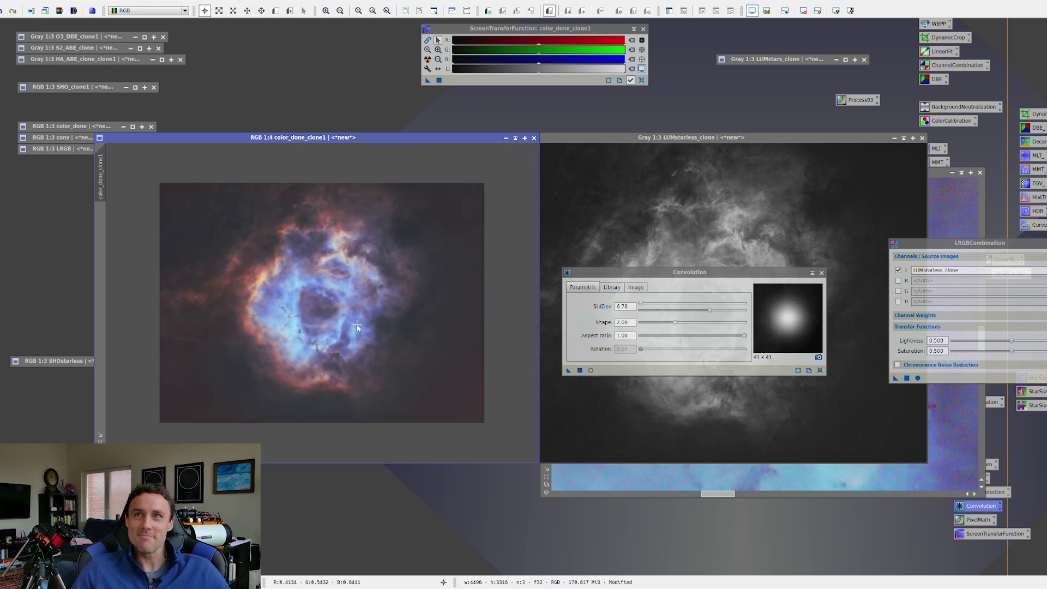
pyautogui.scroll(1, 356, 327)
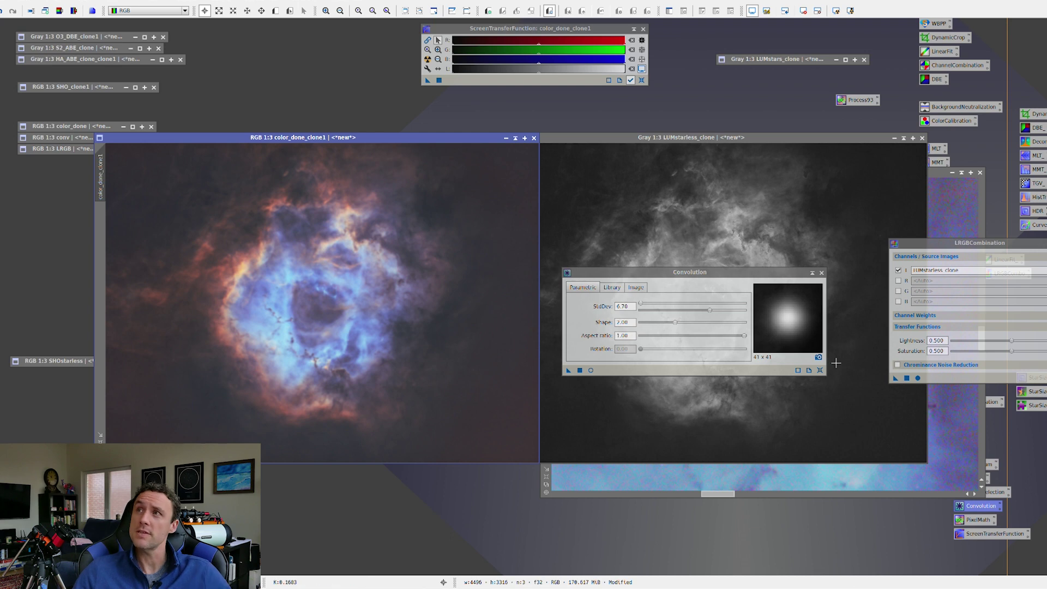
# - Apply the LRGB luminance combination to the blurred color_done_clone1 and zoom into the dark pillars
pyautogui.click(821, 273)
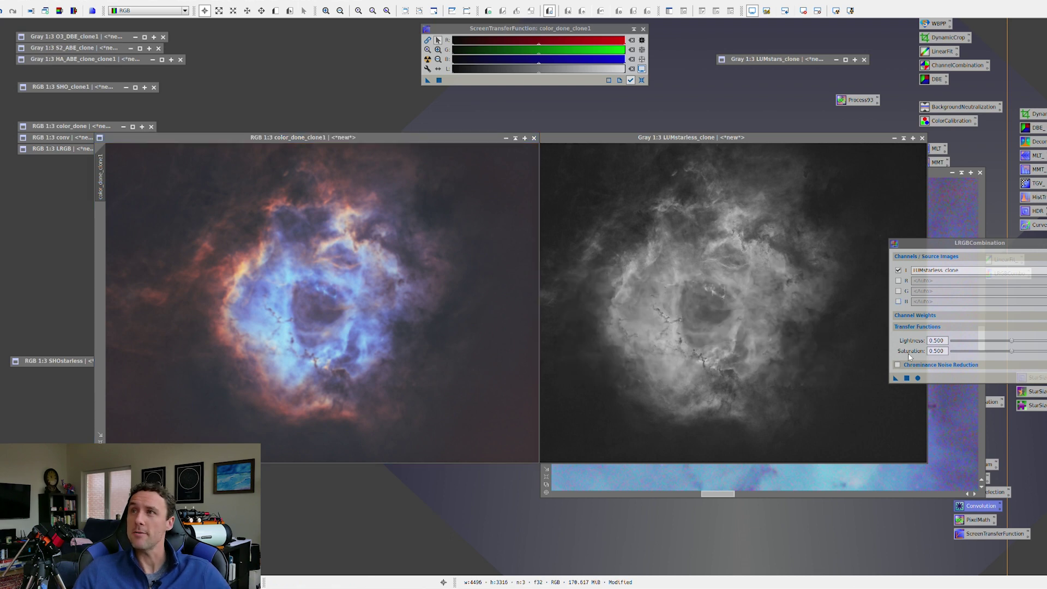
pyautogui.moveTo(895, 378); pyautogui.dragTo(377, 290)
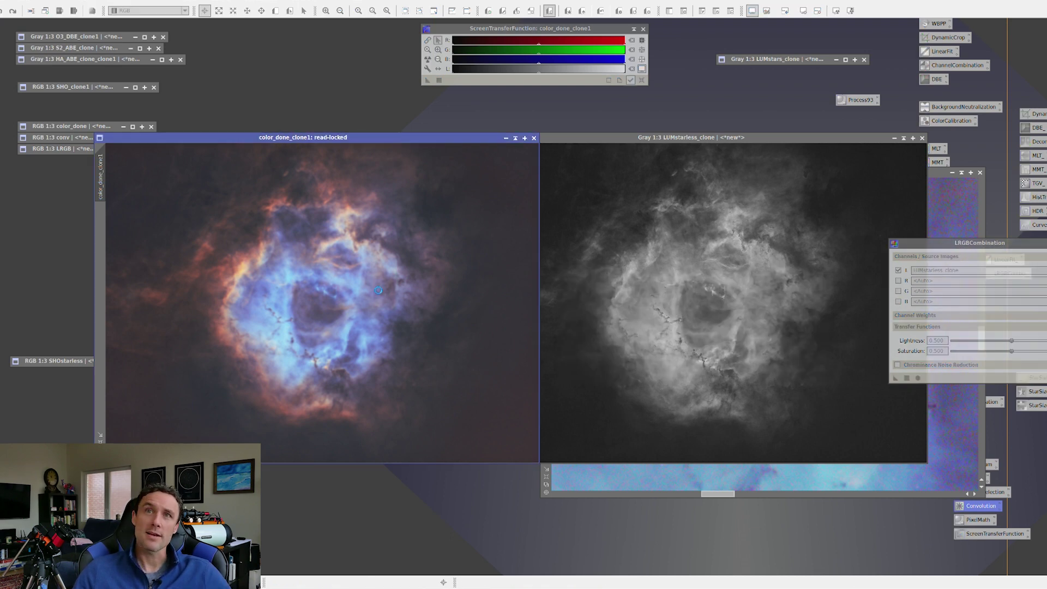
pyautogui.scroll(3, 299, 327)
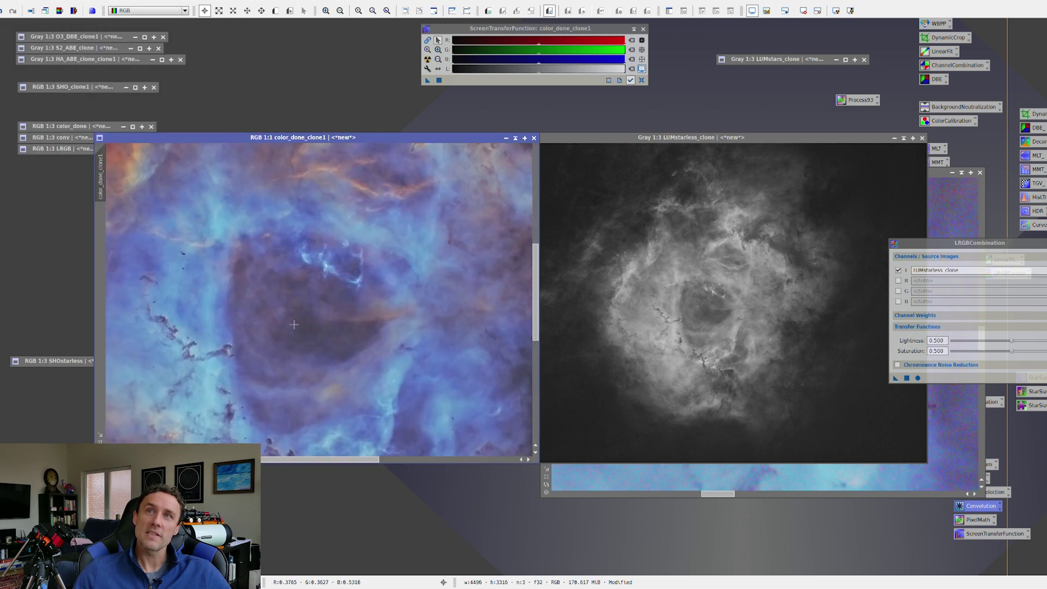
pyautogui.scroll(1, 266, 349)
pyautogui.moveTo(293, 305); pyautogui.dragTo(343, 344)
# - Pan across the nebula and zoom out to 1:3 so the whole Rosette fits
pyautogui.scroll(-1, 330, 327)
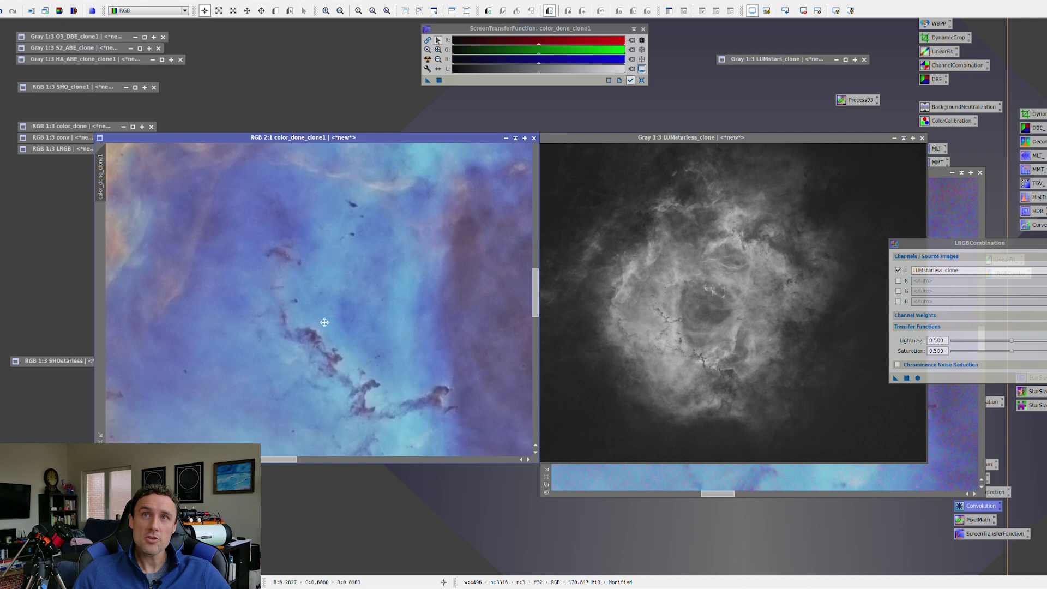
pyautogui.scroll(1, 300, 264)
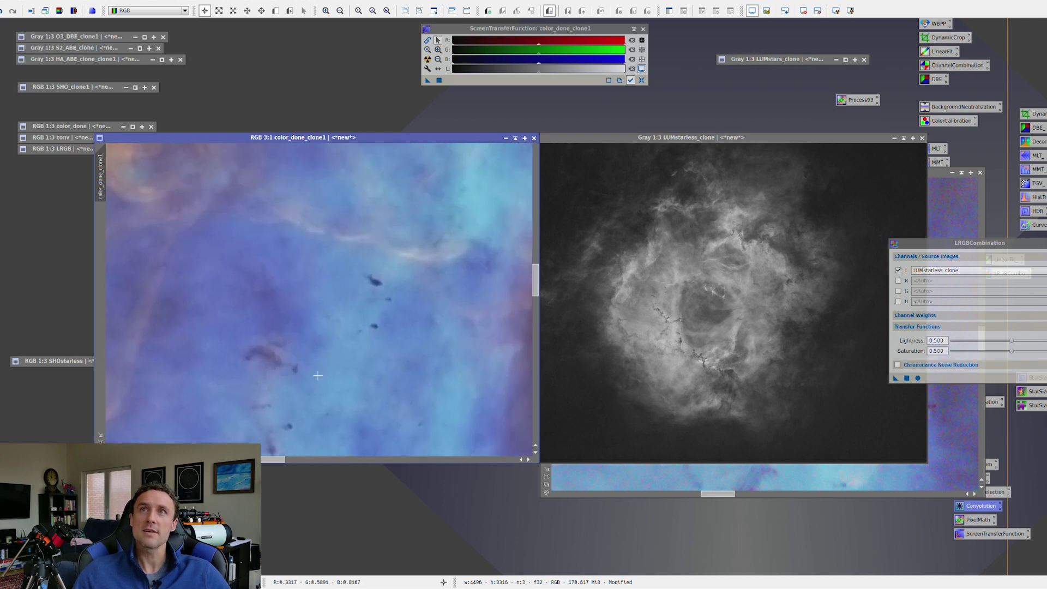
pyautogui.moveTo(321, 281); pyautogui.dragTo(304, 317)
pyautogui.moveTo(467, 320); pyautogui.dragTo(344, 238)
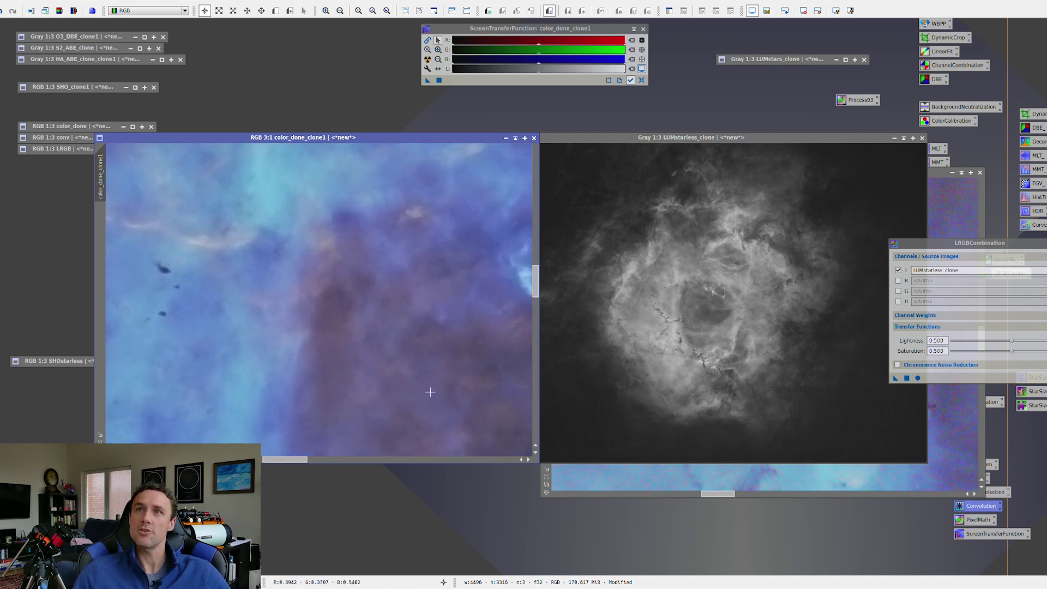
pyautogui.scroll(-1, 423, 323)
pyautogui.scroll(-1, 422, 323)
pyautogui.moveTo(452, 443); pyautogui.dragTo(436, 377)
pyautogui.scroll(-1, 436, 377)
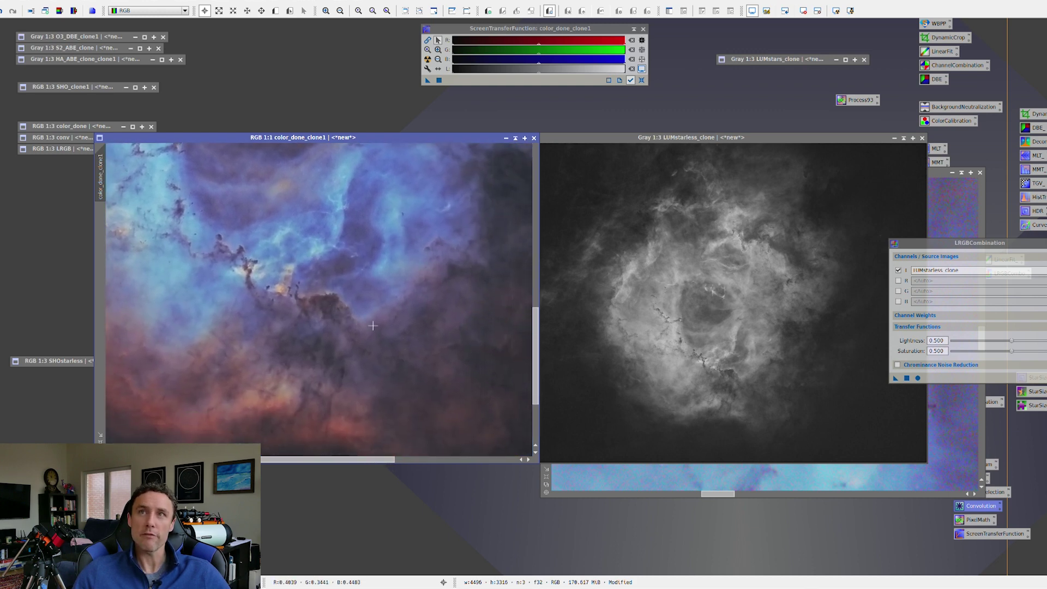
pyautogui.scroll(-1, 375, 326)
# - Match color_done_clone1 to color_done_clone's close-up view and set the two side by side
pyautogui.click(702, 484)
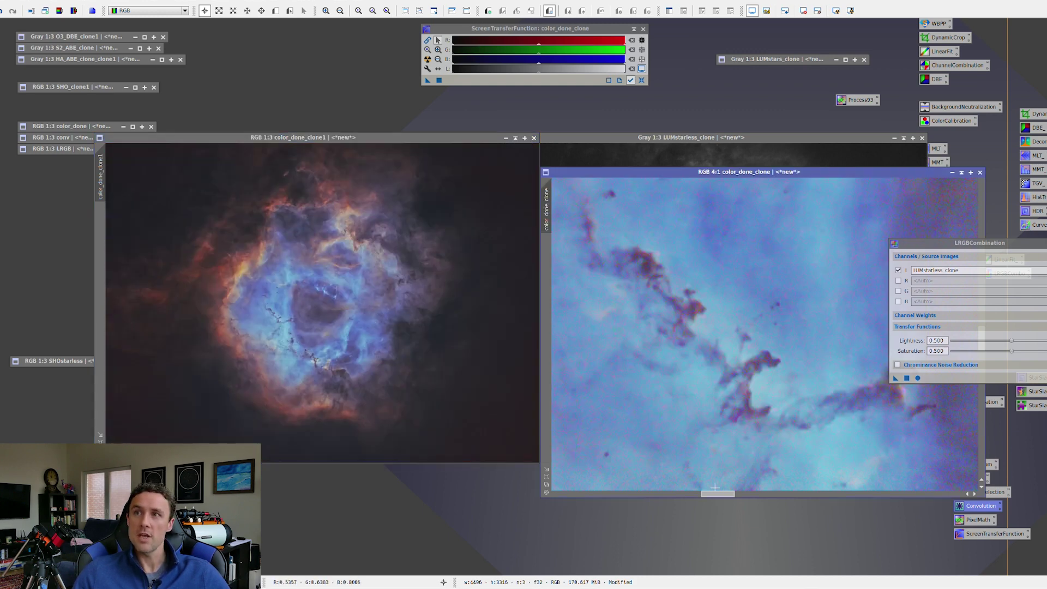
pyautogui.moveTo(550, 192); pyautogui.dragTo(99, 163)
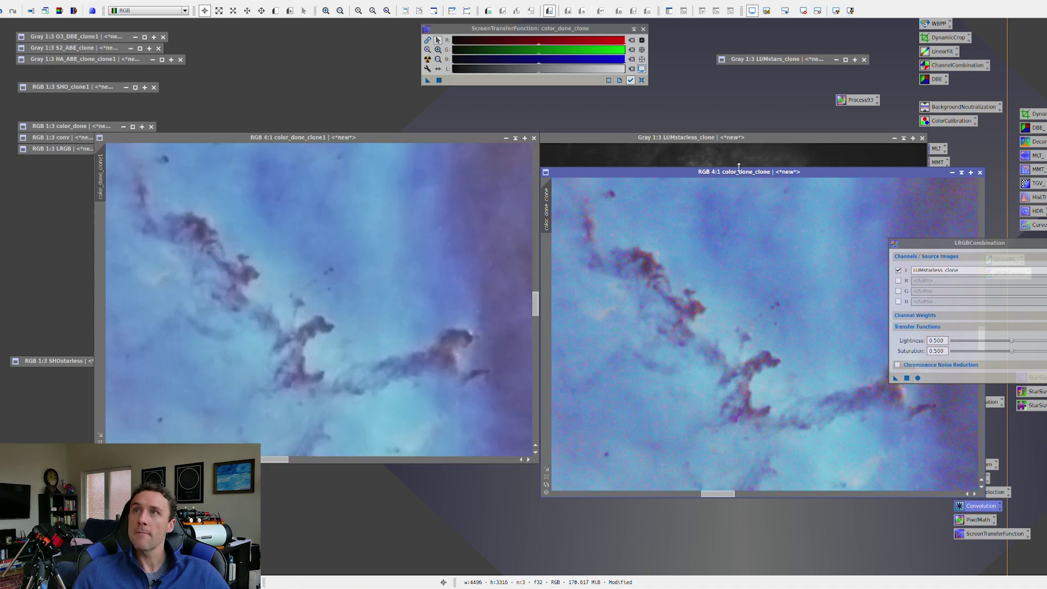
pyautogui.moveTo(737, 169); pyautogui.dragTo(712, 137)
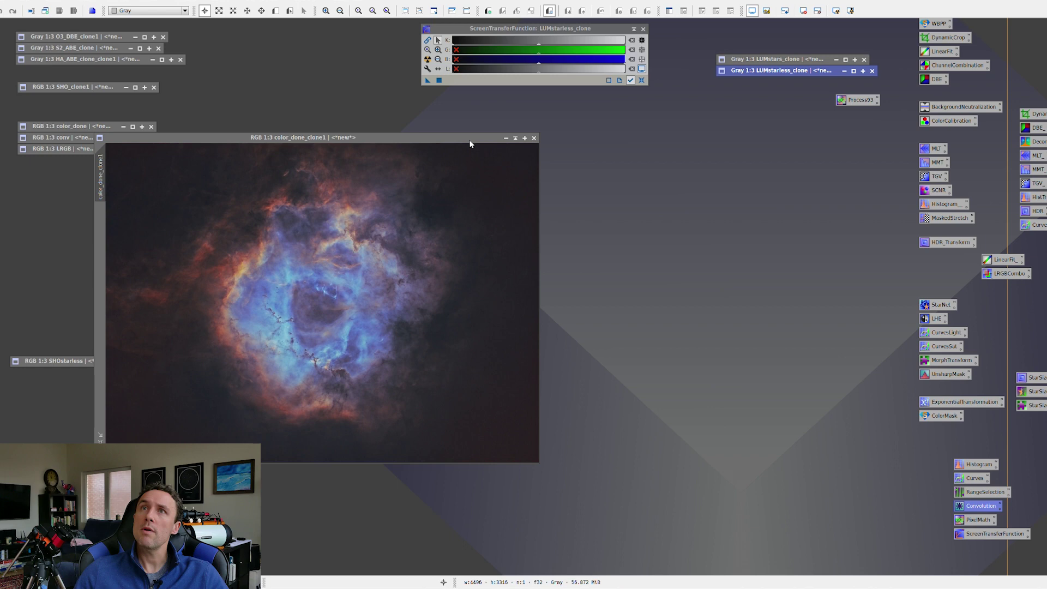
# - Move color_done_clone1 toward the centre, then iconize it
pyautogui.moveTo(471, 143); pyautogui.dragTo(743, 187)
pyautogui.moveTo(636, 175); pyautogui.dragTo(578, 151)
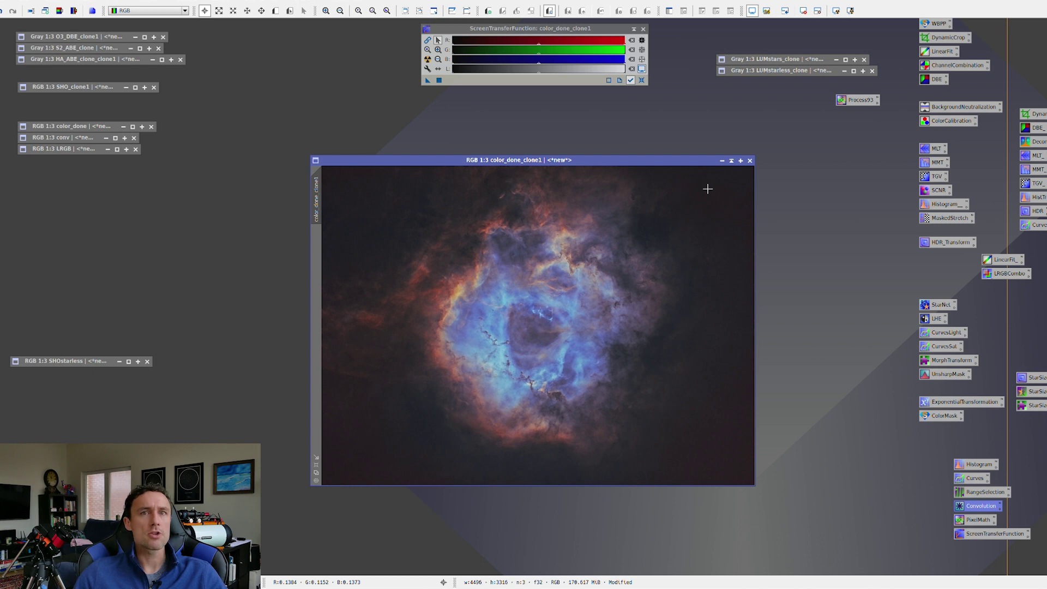
pyautogui.click(731, 160)
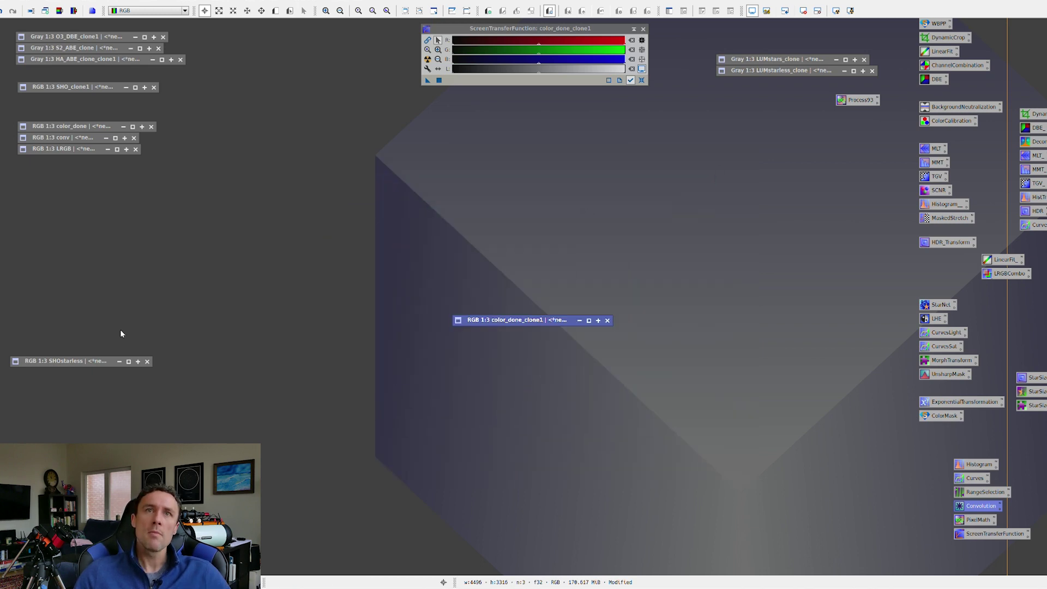
# - Restore SHOstarless and color_done side by side to compare, then iconize color_done
pyautogui.doubleClick(48, 360)
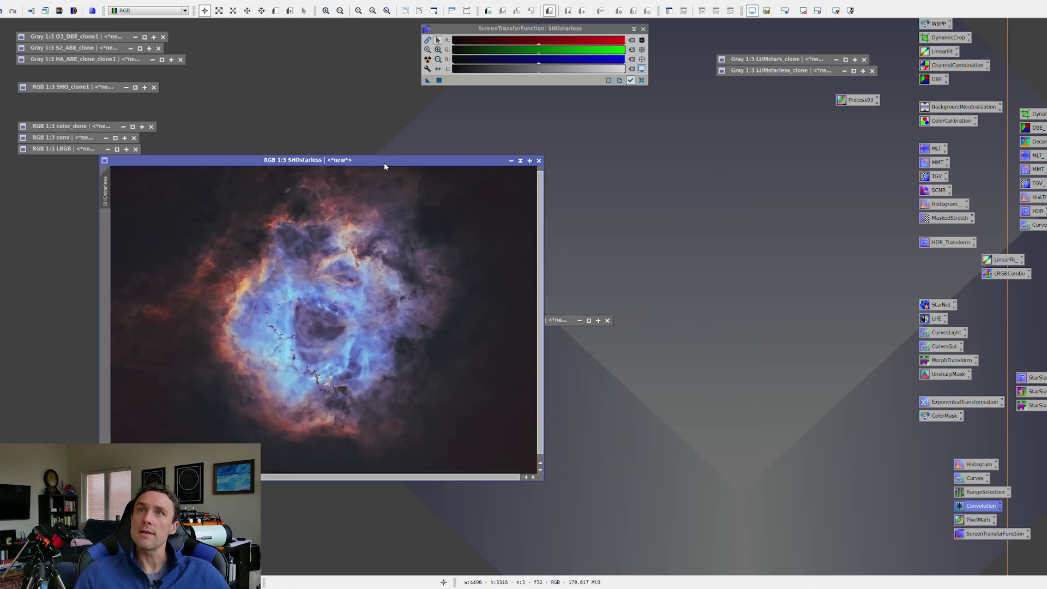
pyautogui.moveTo(384, 163); pyautogui.dragTo(627, 177)
pyautogui.scroll(-1, 540, 355)
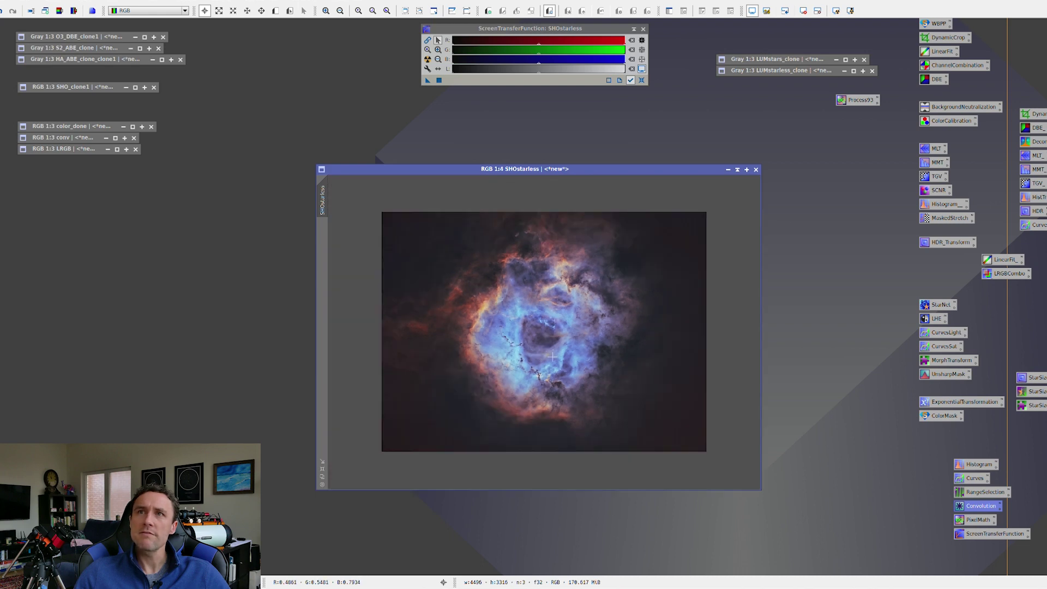
pyautogui.doubleClick(73, 128)
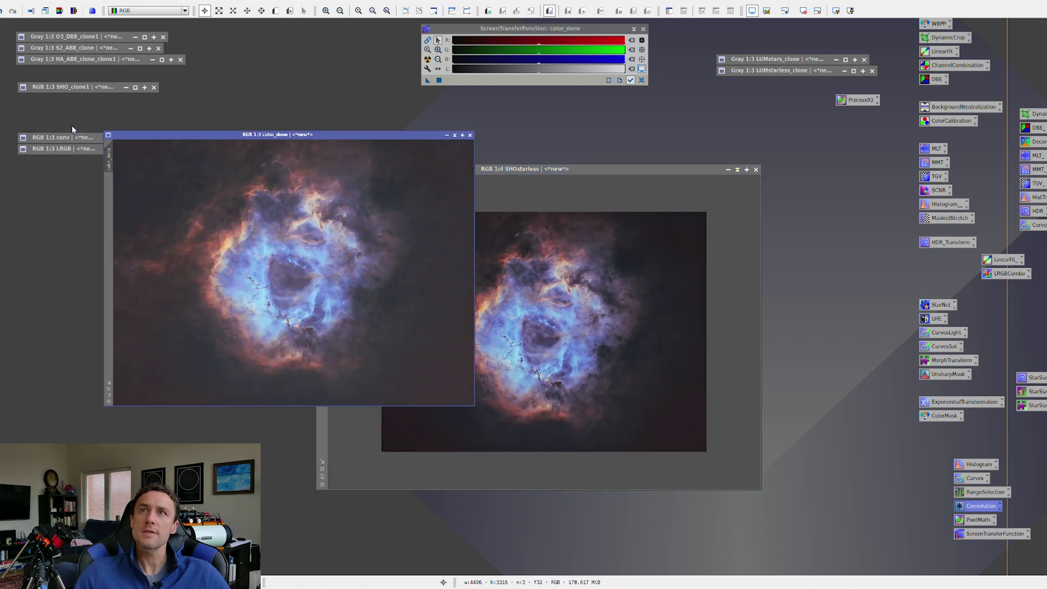
pyautogui.moveTo(612, 174); pyautogui.dragTo(831, 140)
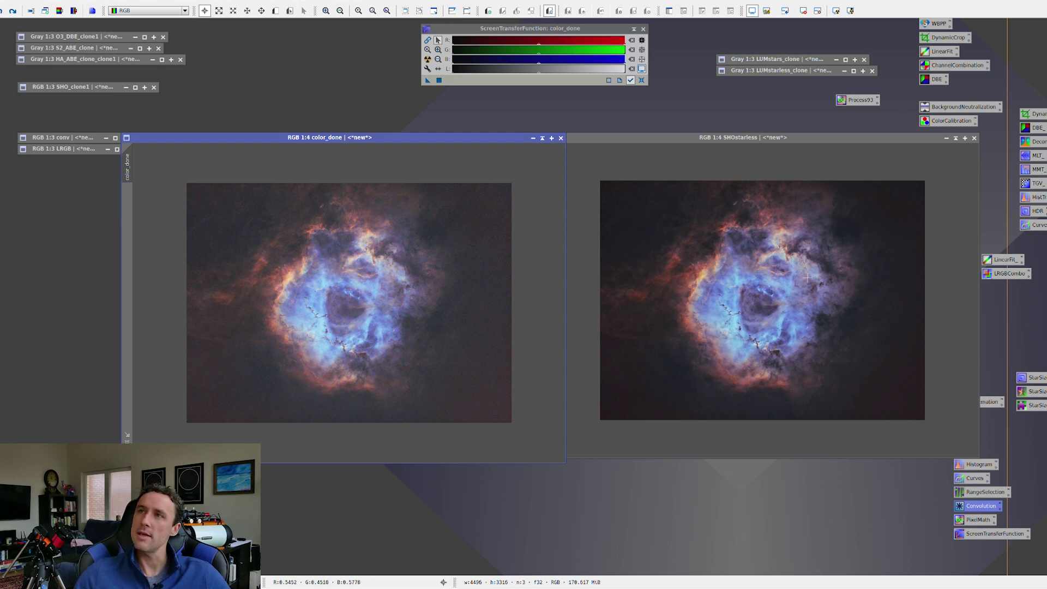
pyautogui.click(544, 138)
# - Shift SHOstarless to the left and open LUMstars_clone beside it on the right
pyautogui.moveTo(657, 143); pyautogui.dragTo(407, 164)
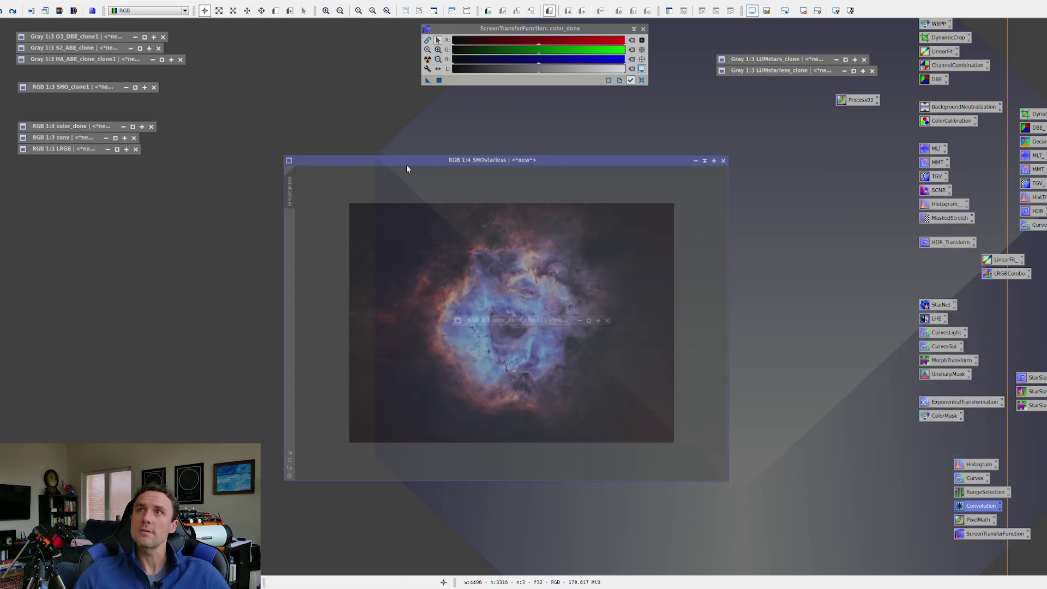
pyautogui.moveTo(505, 160); pyautogui.dragTo(352, 161)
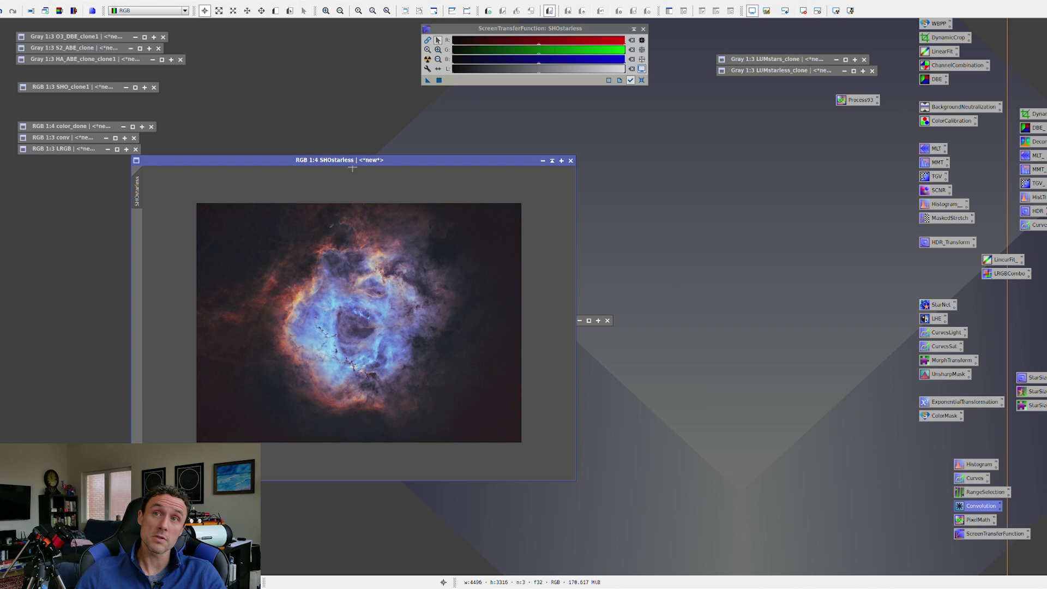
pyautogui.moveTo(357, 162); pyautogui.dragTo(338, 150)
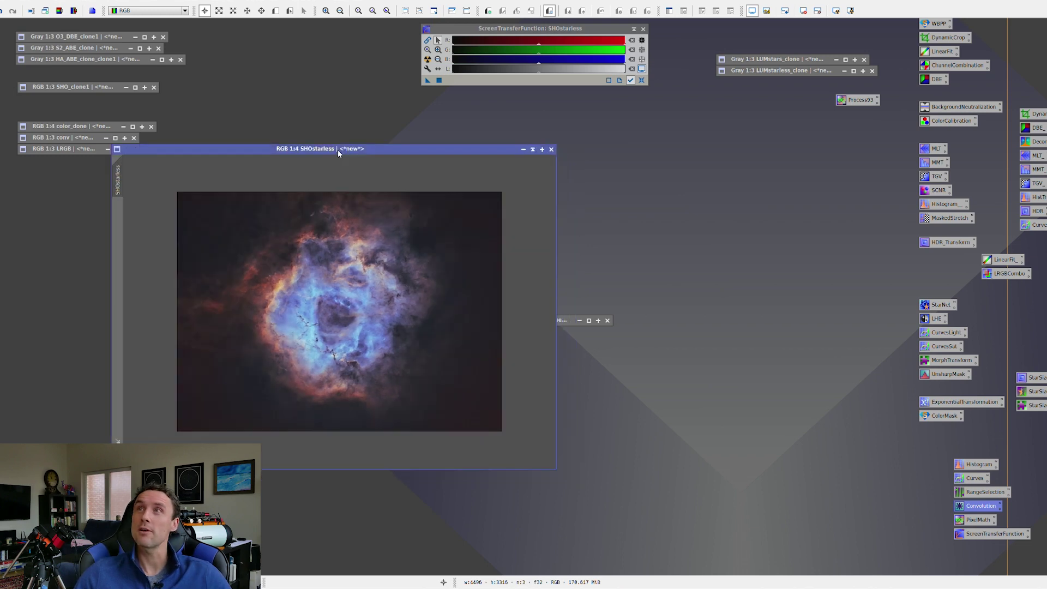
pyautogui.doubleClick(767, 63)
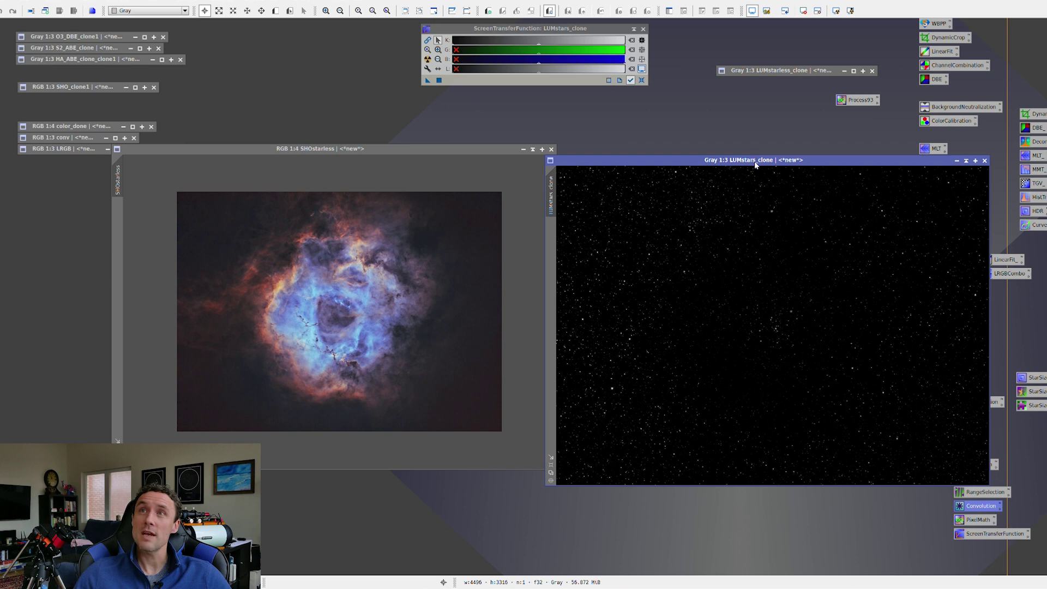
pyautogui.moveTo(756, 164); pyautogui.dragTo(757, 152)
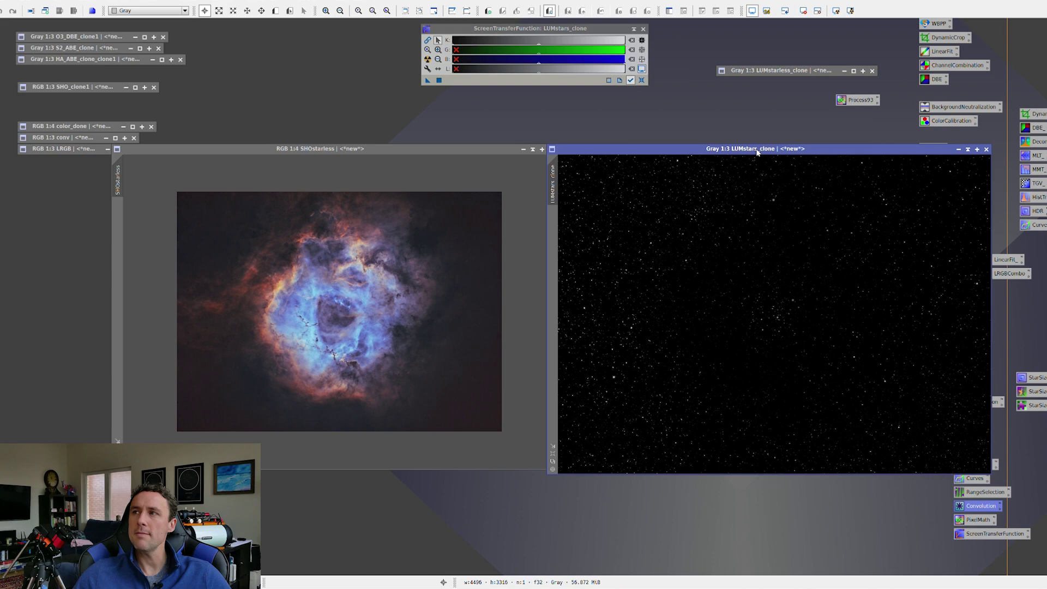
# - Run the Process93 PixelMath expression SHOstarless + LUMstars_clone as a new image, Image230, and bring it into view
pyautogui.doubleClick(859, 100)
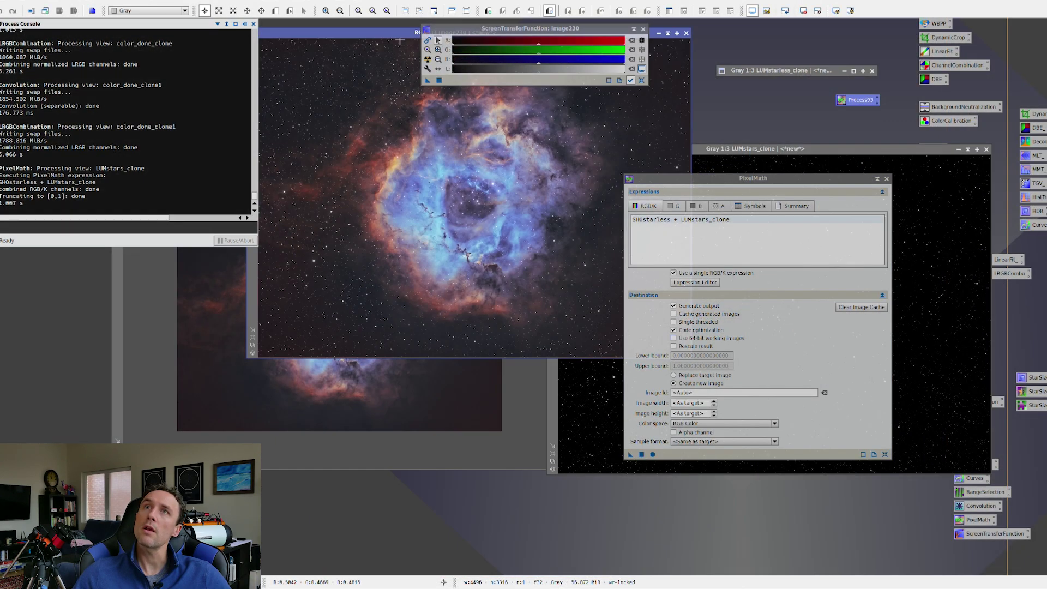
pyautogui.click(396, 29)
pyautogui.moveTo(402, 35); pyautogui.dragTo(341, 172)
# - Close PixelMath and maximize Image230 to fill the workspace
pyautogui.click(885, 179)
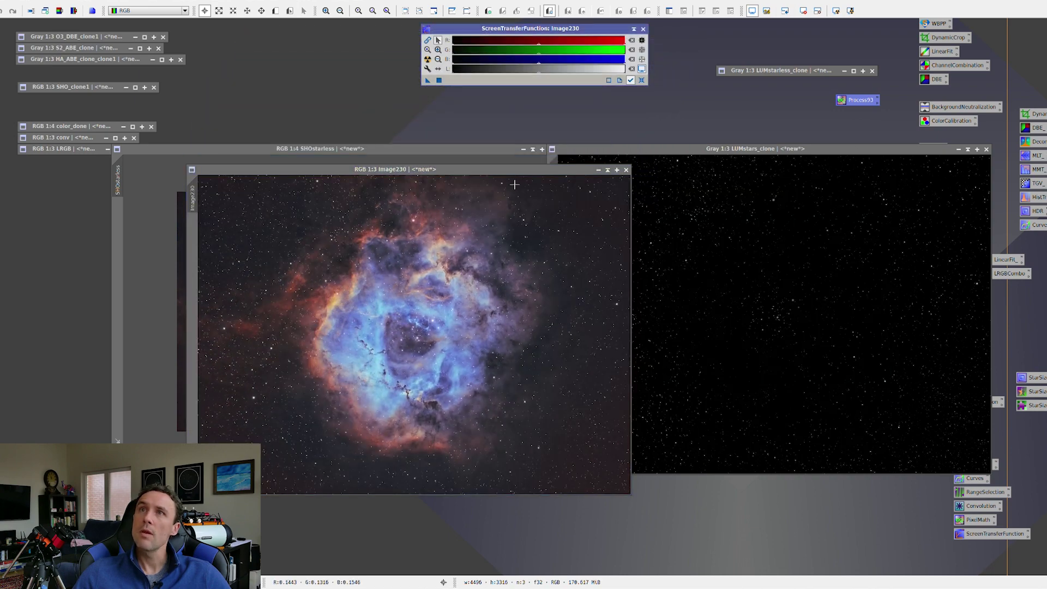
pyautogui.scroll(1, 411, 306)
pyautogui.moveTo(411, 169); pyautogui.dragTo(525, 171)
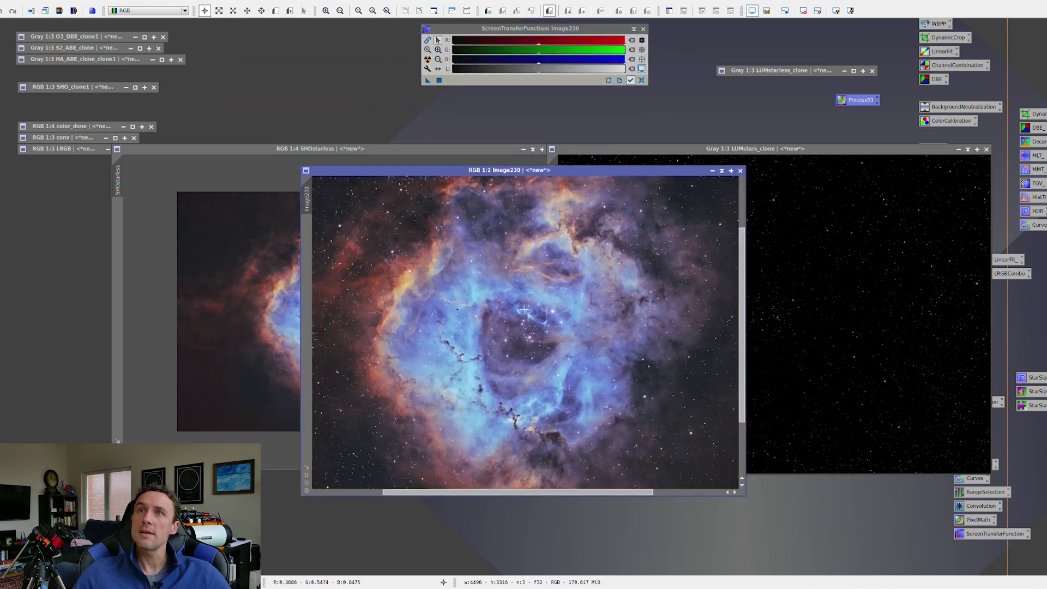
pyautogui.click(731, 170)
# - Zoom into Image230 and inspect the nebula core and right side, then zoom back out
pyautogui.scroll(1, 511, 287)
pyautogui.scroll(1, 511, 287)
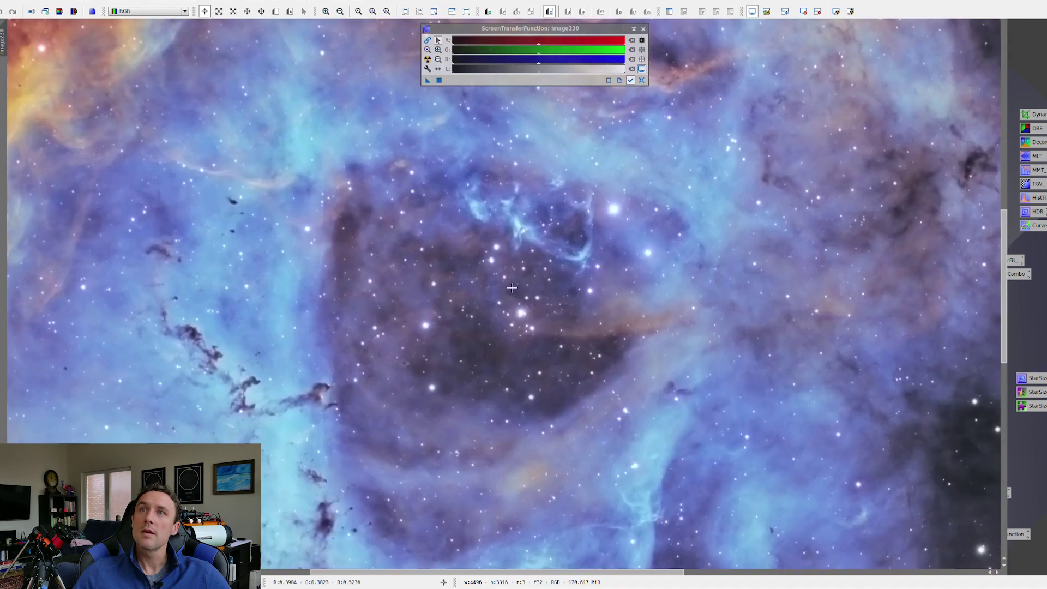
pyautogui.moveTo(512, 288); pyautogui.dragTo(591, 212)
pyautogui.scroll(-3, 591, 211)
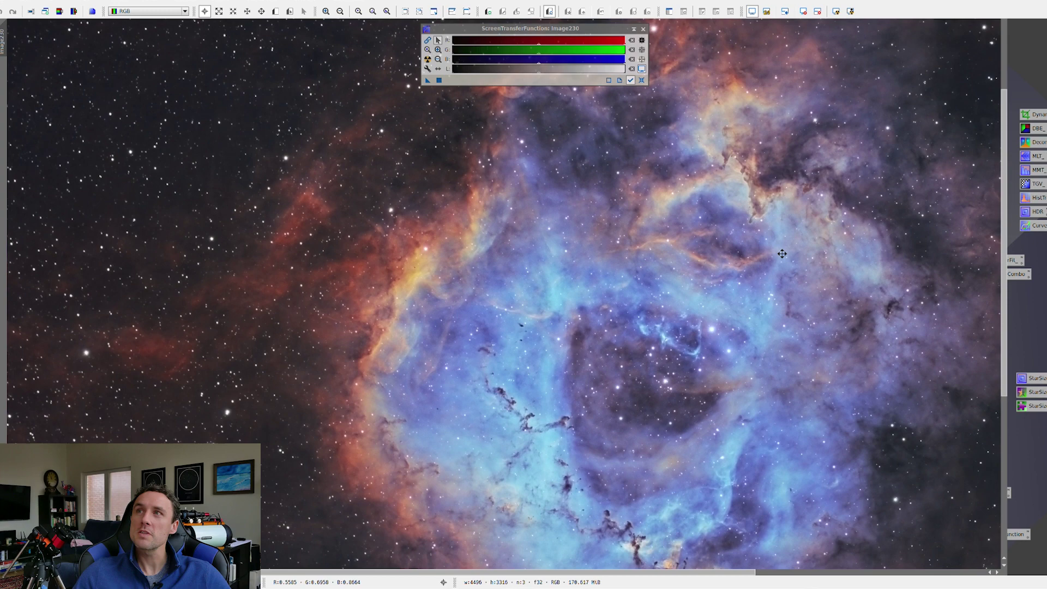
pyautogui.moveTo(782, 254); pyautogui.dragTo(678, 279)
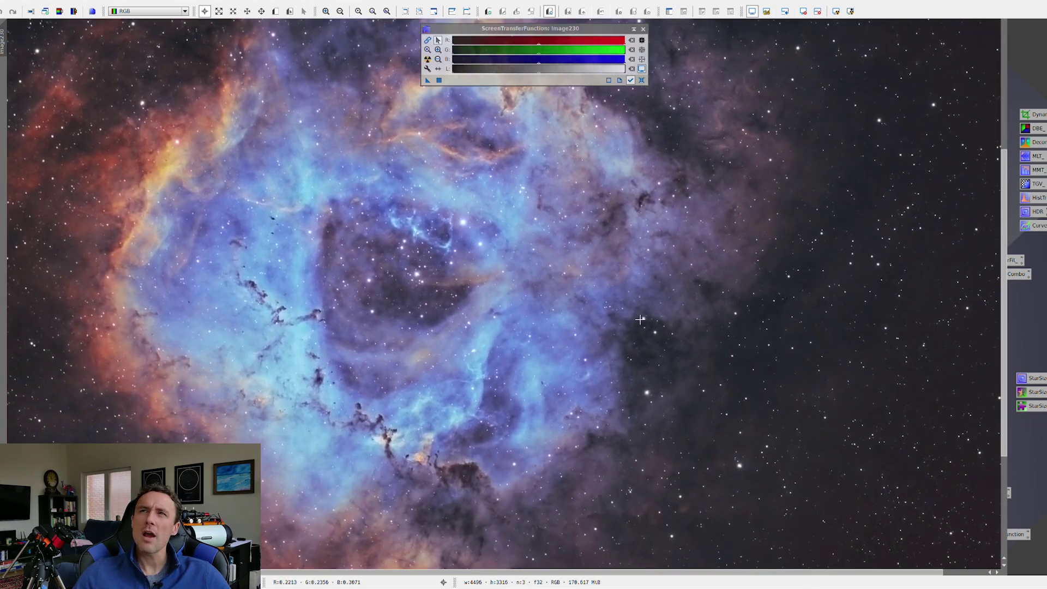
pyautogui.scroll(-1, 639, 323)
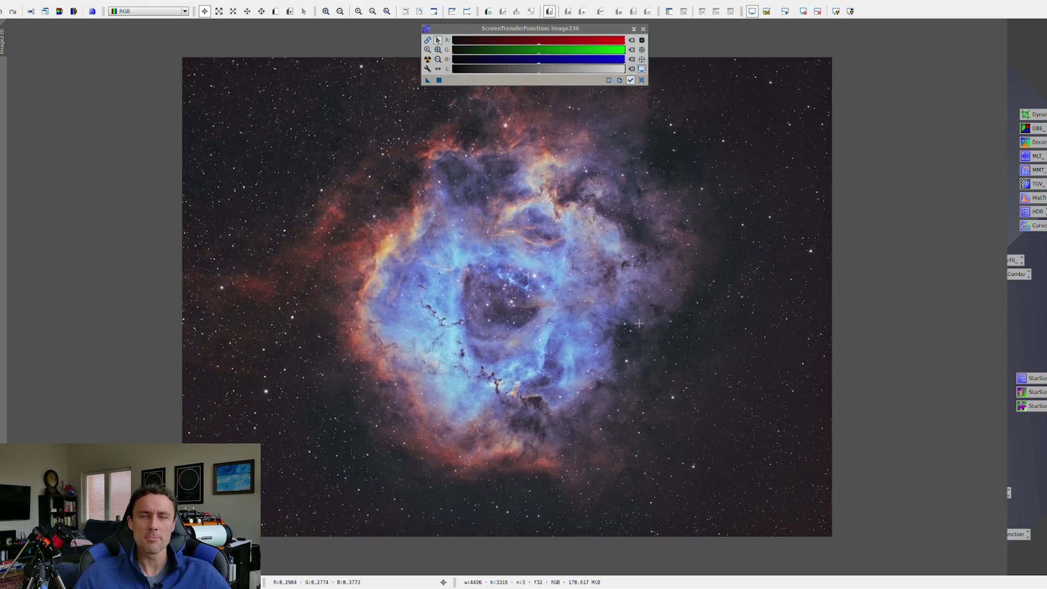
pyautogui.moveTo(300, 587)
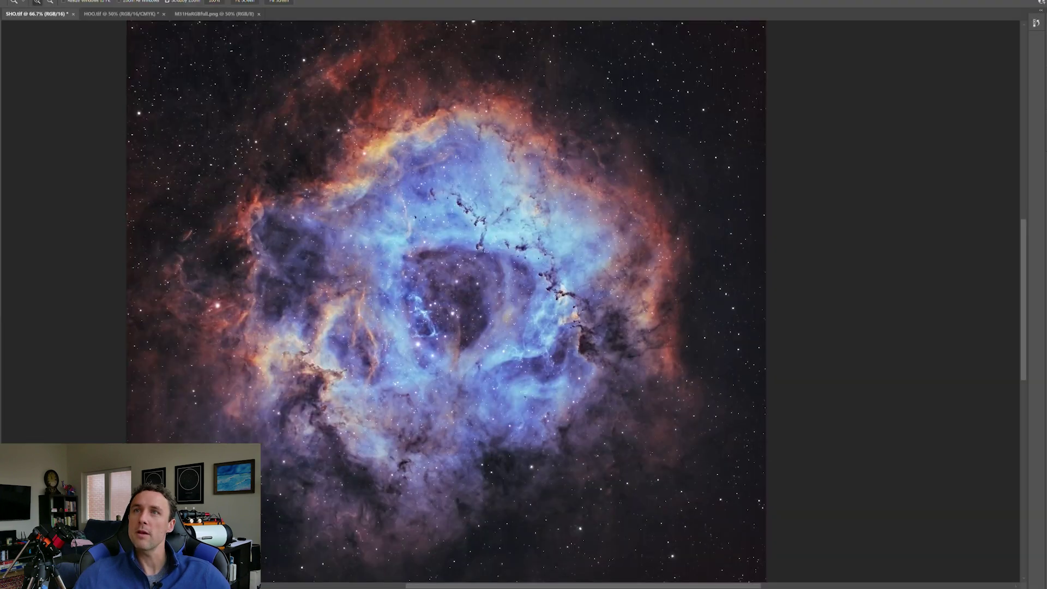
pyautogui.scroll(1, 559, 338)
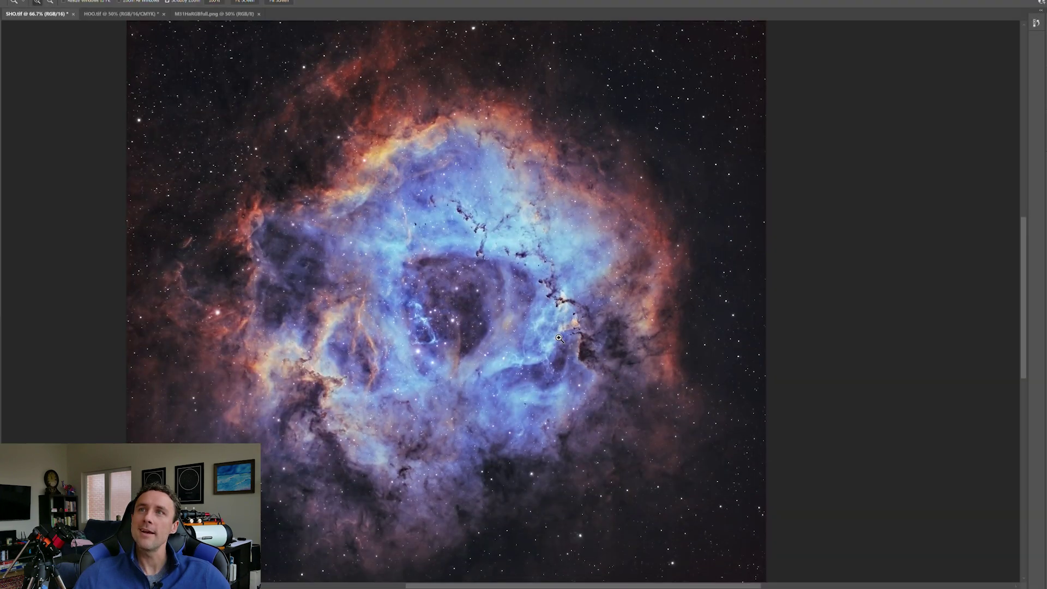
pyautogui.scroll(-2, 559, 338)
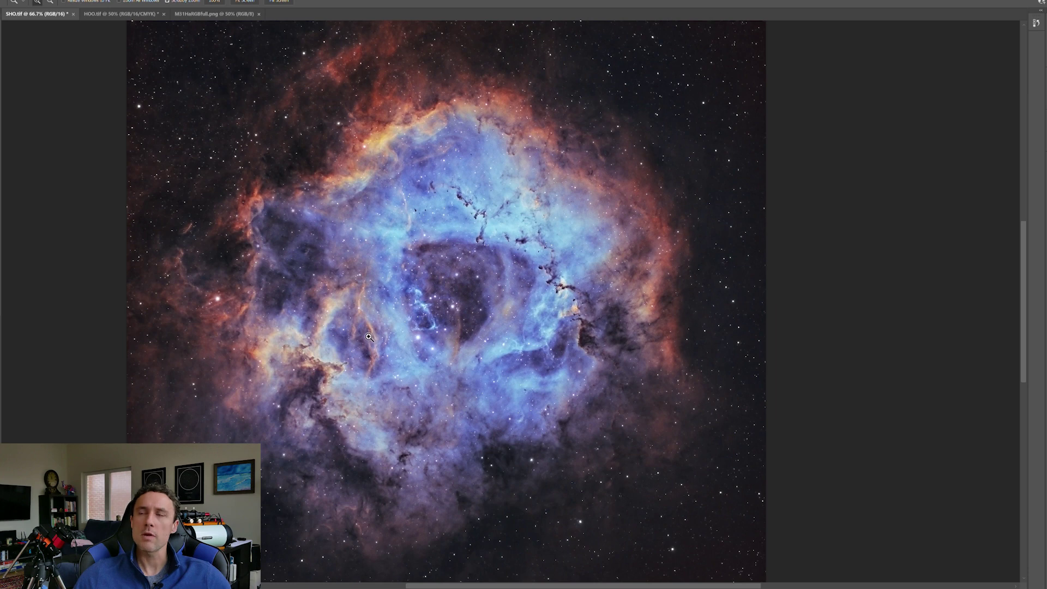